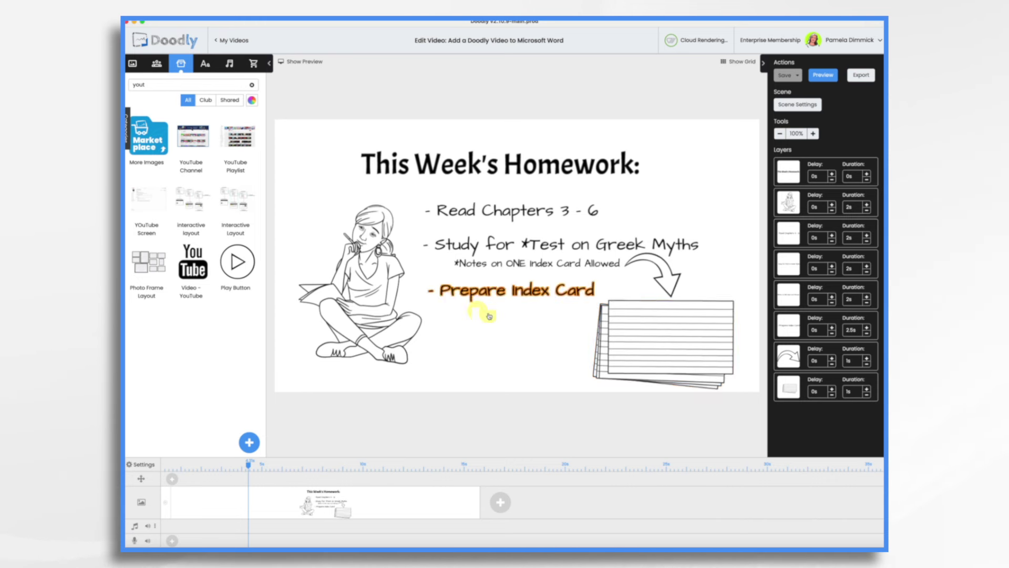
# - Save the homework scene clip as a 720p (1280x720) JPEG image
pyautogui.rightClick(412, 502)
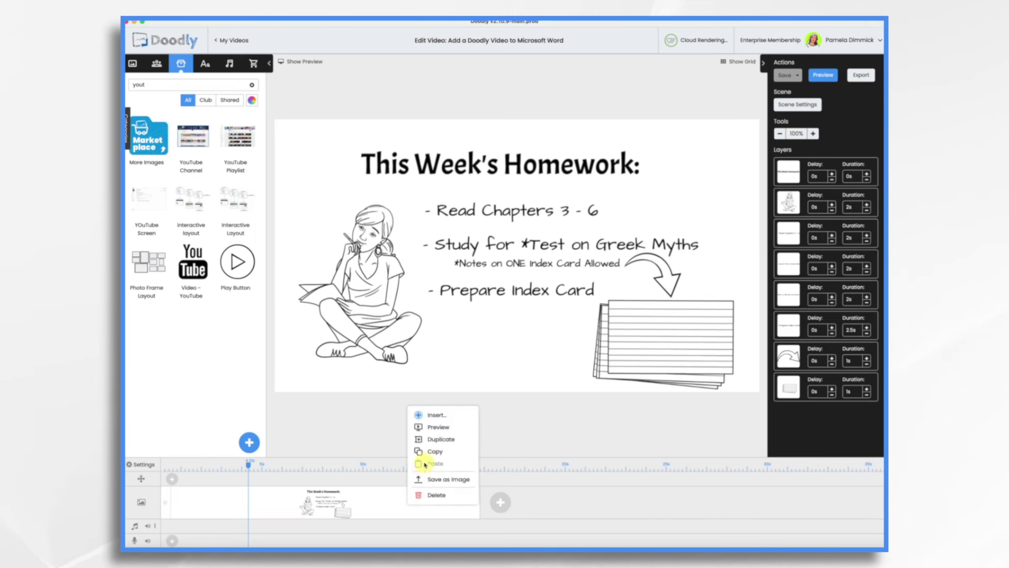
pyautogui.click(433, 479)
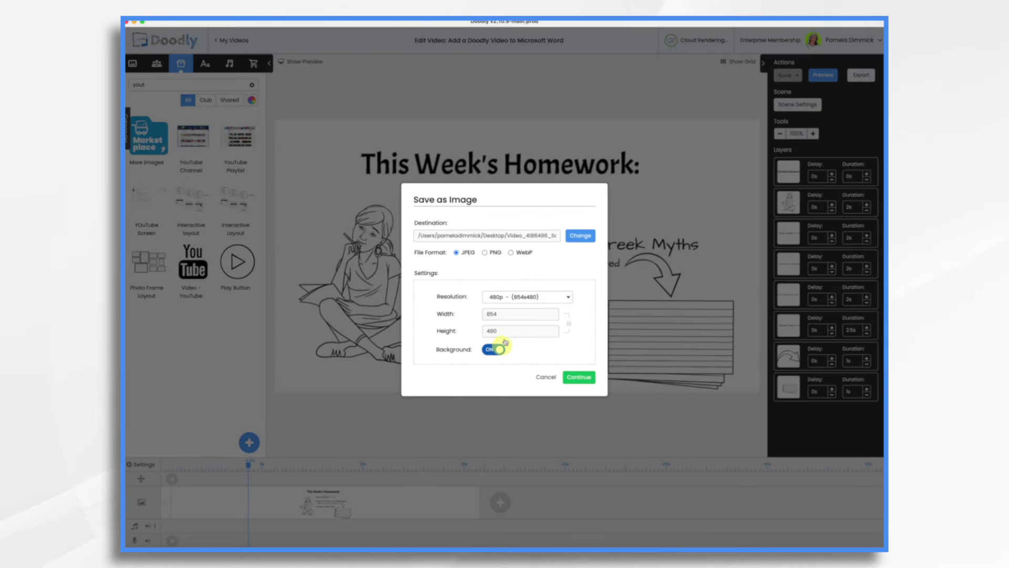
pyautogui.click(523, 296)
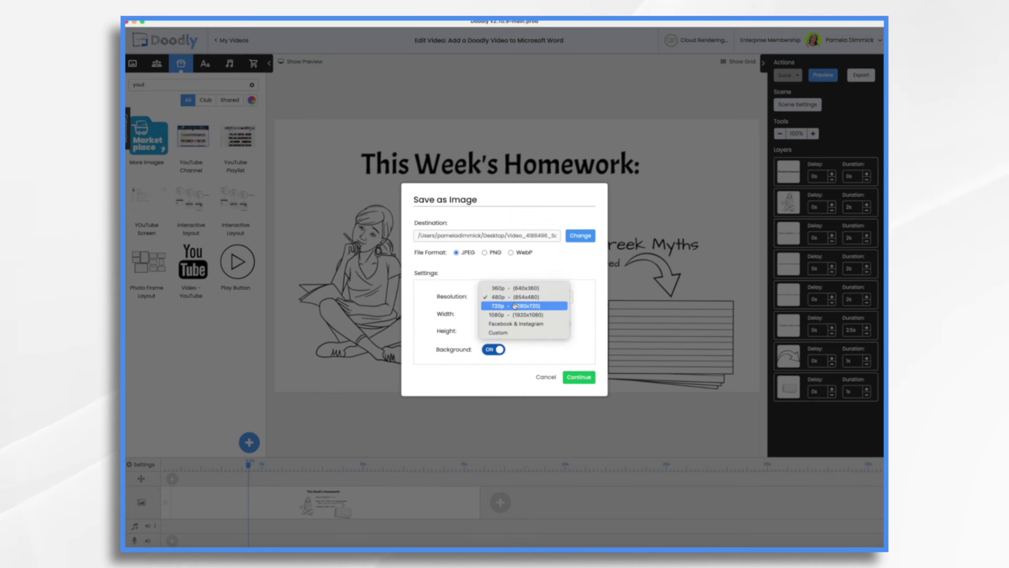
pyautogui.click(518, 305)
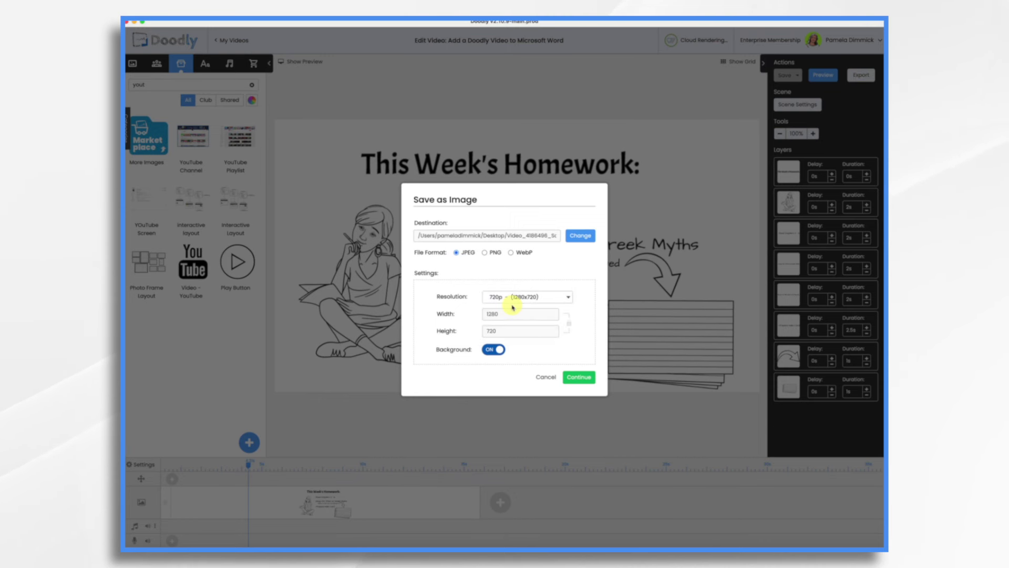
pyautogui.click(579, 377)
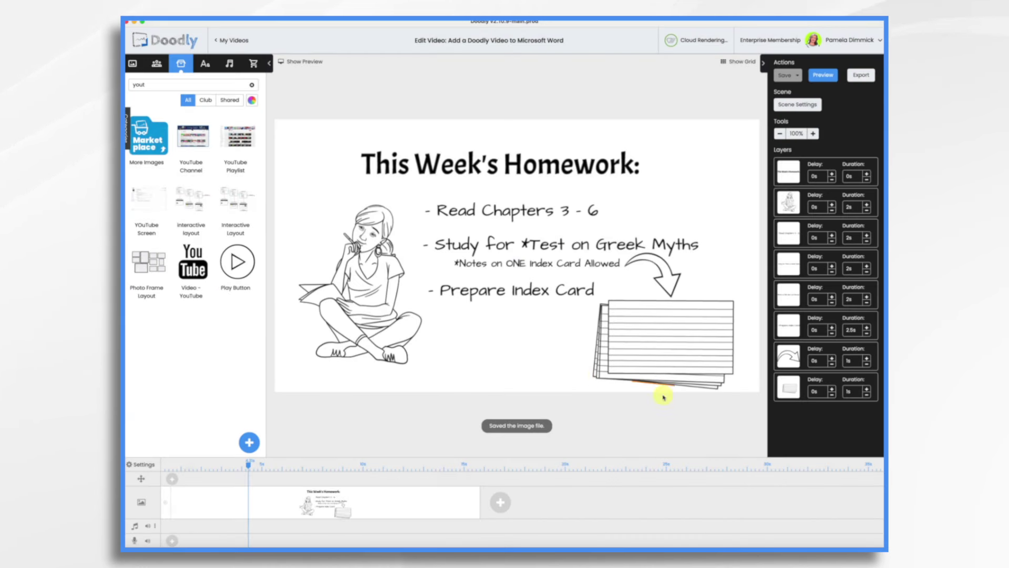
pyautogui.click(664, 397)
# - Drop the saved scene JPEG below the homework heading in Word, then delete the old heading and bullets
pyautogui.press('super+Tab')
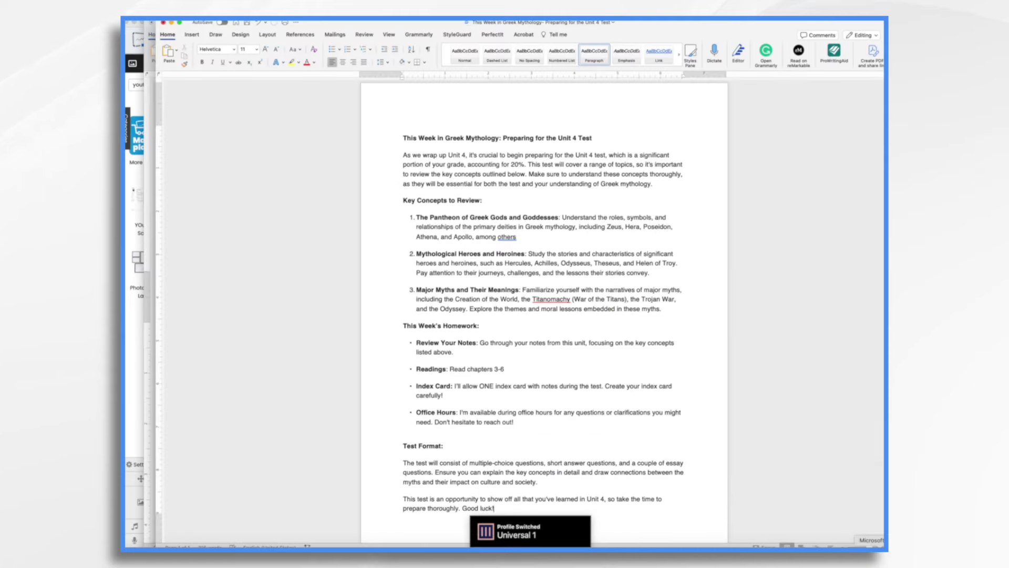
pyautogui.moveTo(514, 327); pyautogui.dragTo(413, 343)
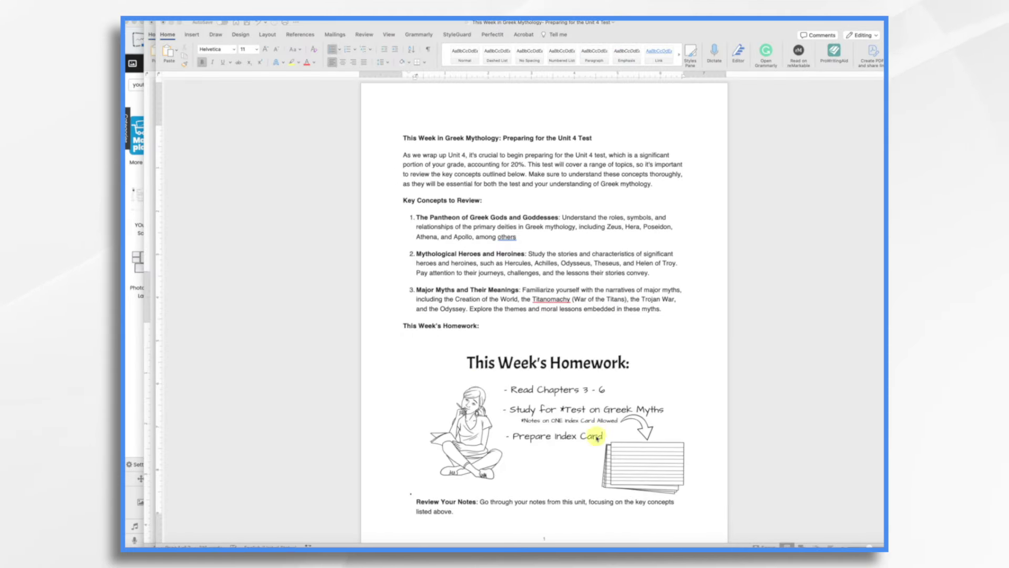
pyautogui.scroll(-3, 594, 492)
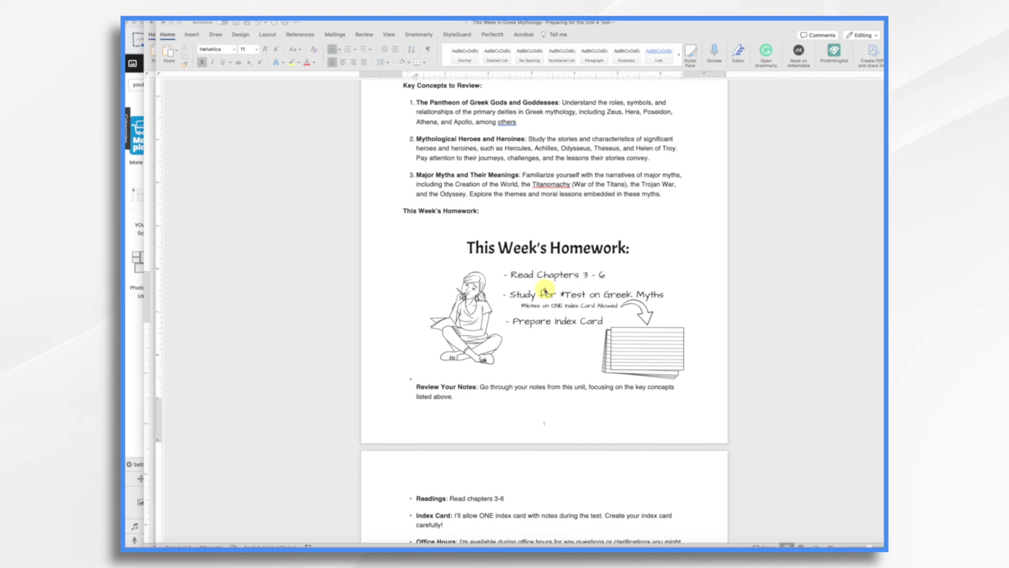
pyautogui.scroll(-2, 547, 293)
pyautogui.moveTo(513, 445); pyautogui.dragTo(385, 204)
pyautogui.press('Delete')
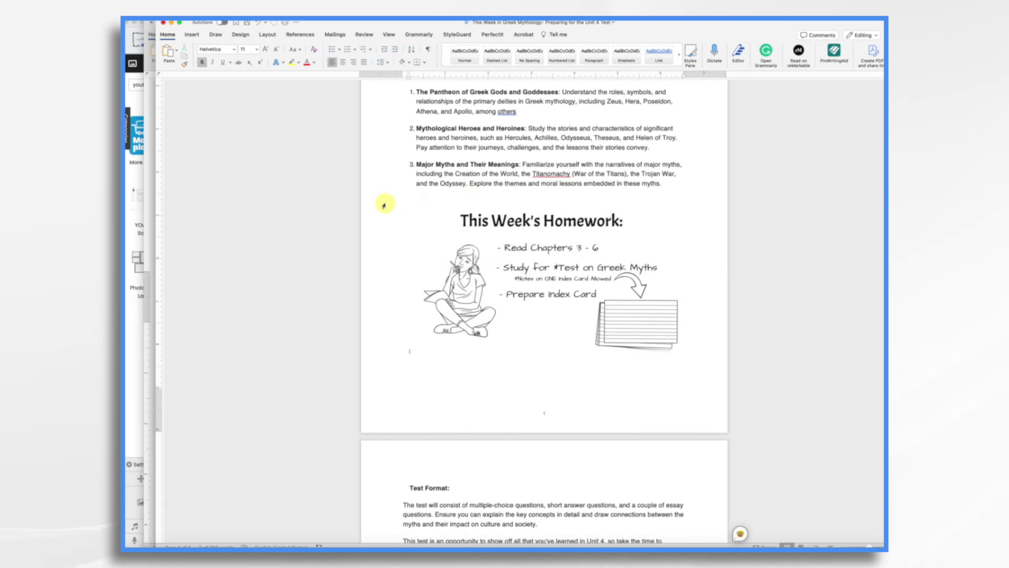
pyautogui.scroll(5, 825, 296)
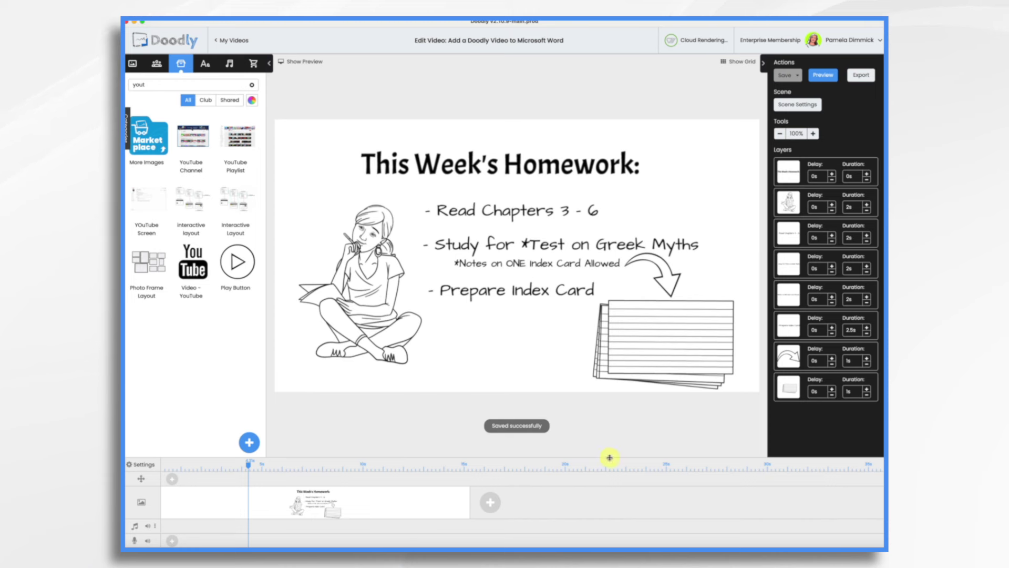
# - Export the homework scene as a 720p (1280x720) MP4, replacing the existing video file
pyautogui.click(860, 77)
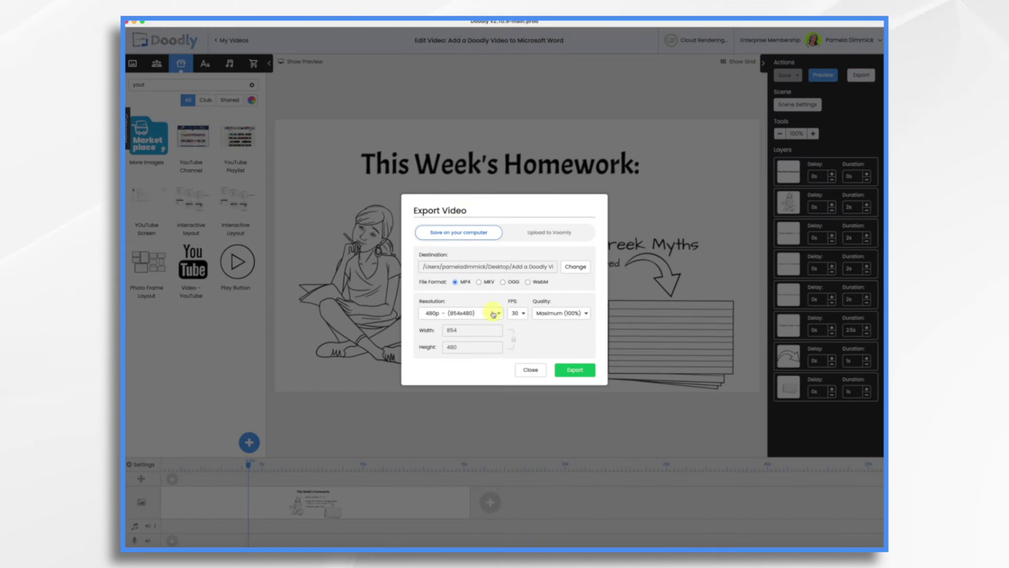
pyautogui.click(493, 313)
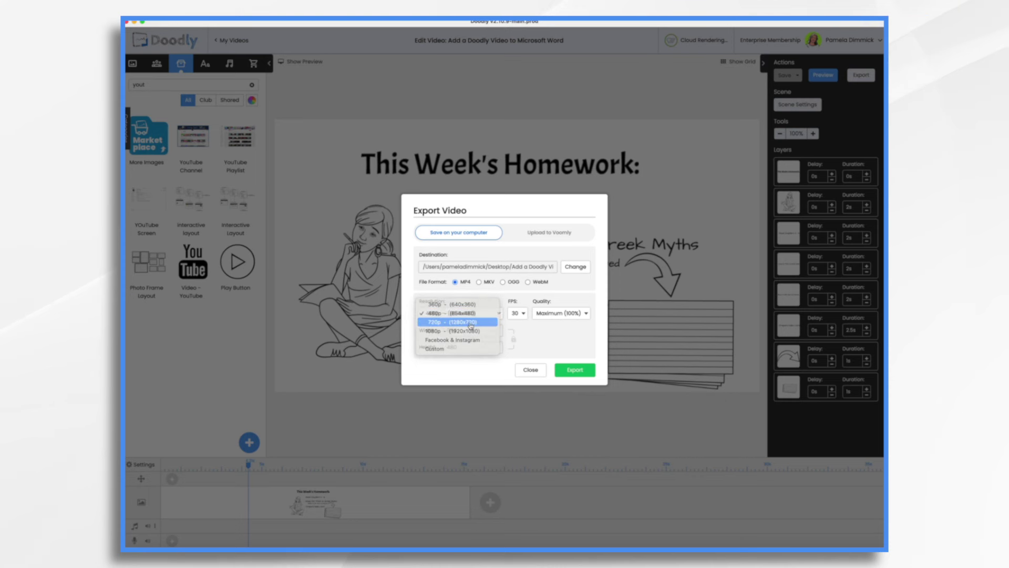
pyautogui.click(471, 322)
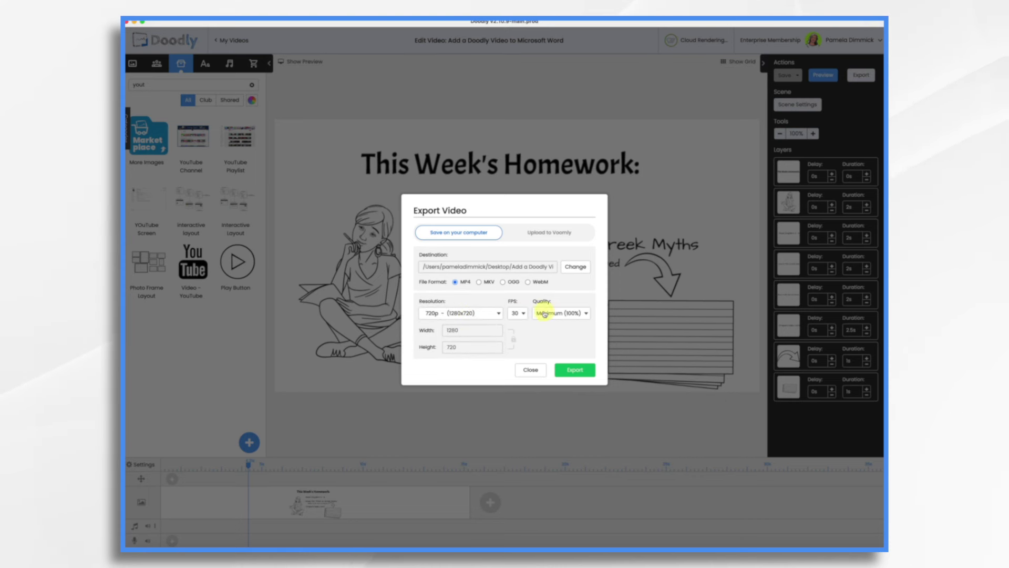
pyautogui.click(573, 370)
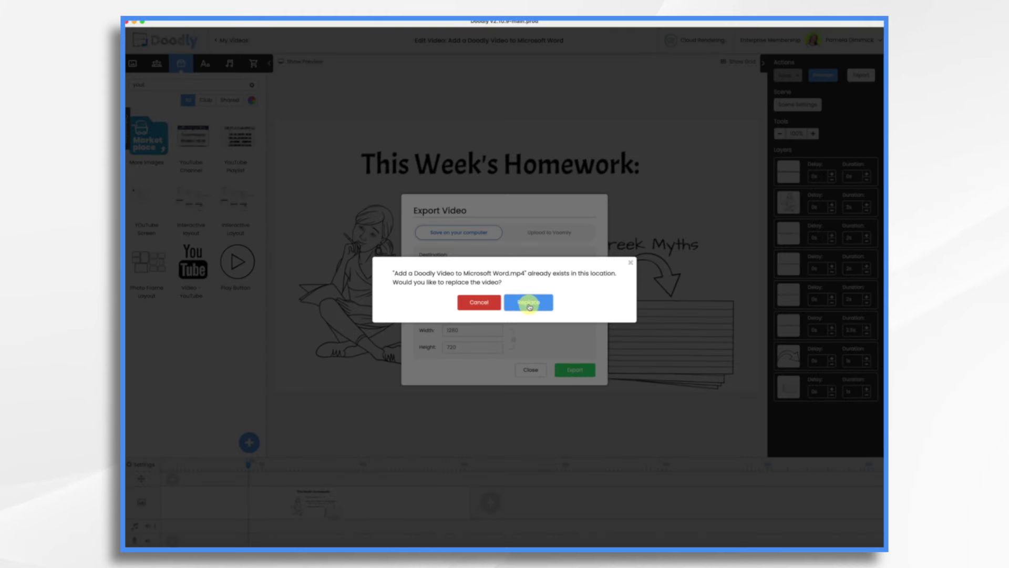
pyautogui.click(527, 302)
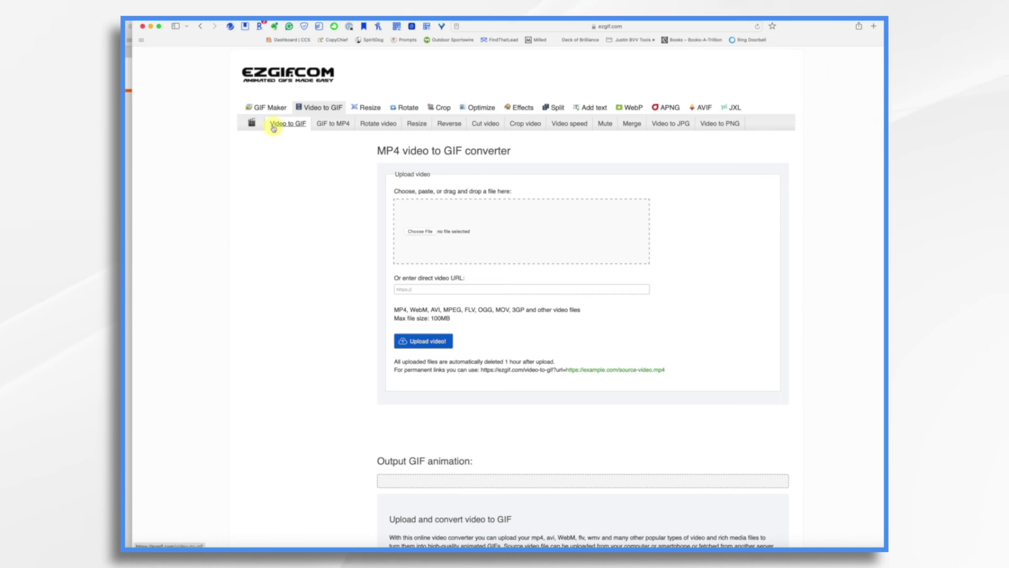
# - Upload the exported homework MP4 to ezgif's Video to GIF, convert it, and download the GIF
pyautogui.moveTo(831, 112); pyautogui.dragTo(436, 237)
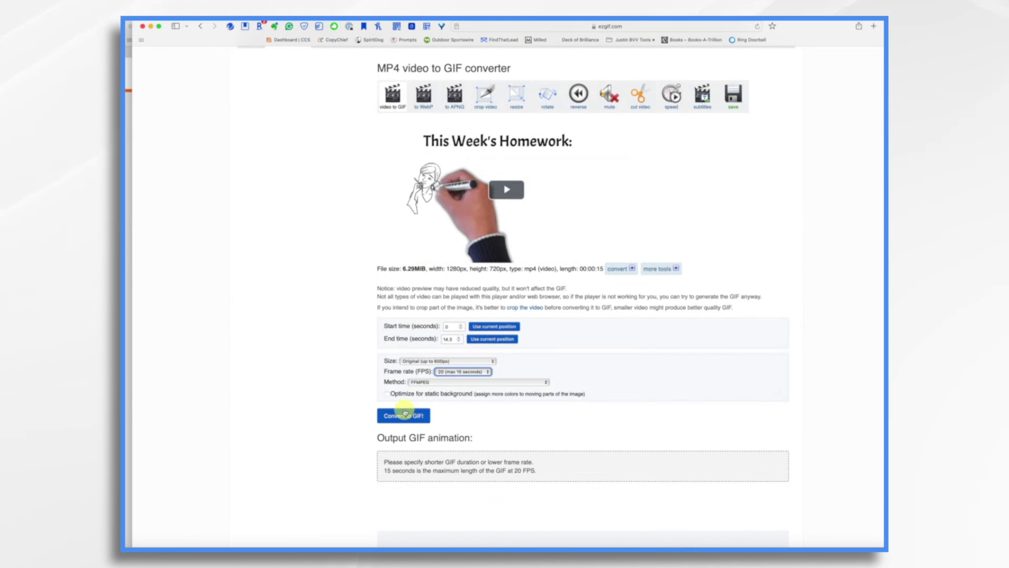
pyautogui.click(398, 416)
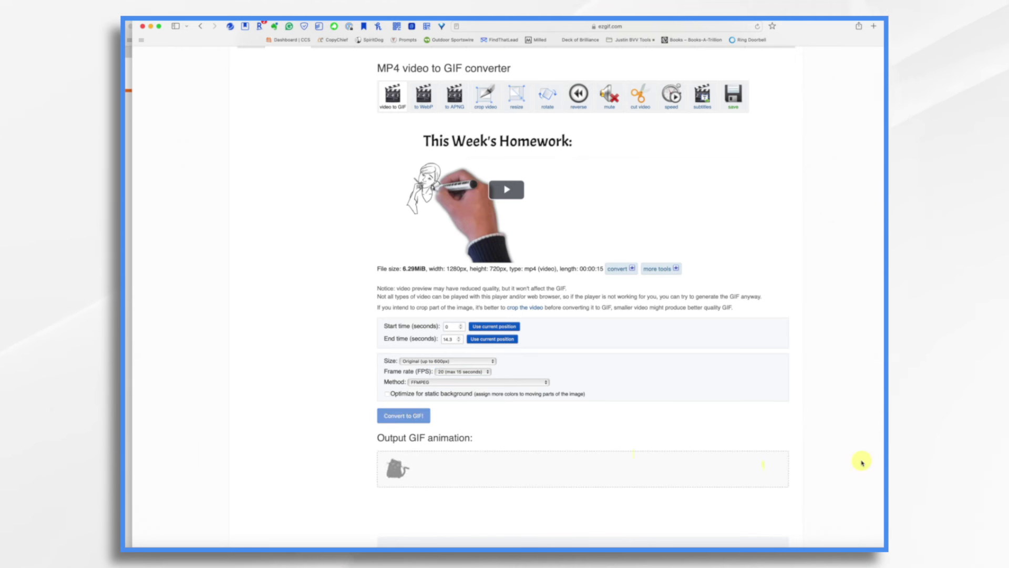
pyautogui.scroll(-3, 861, 460)
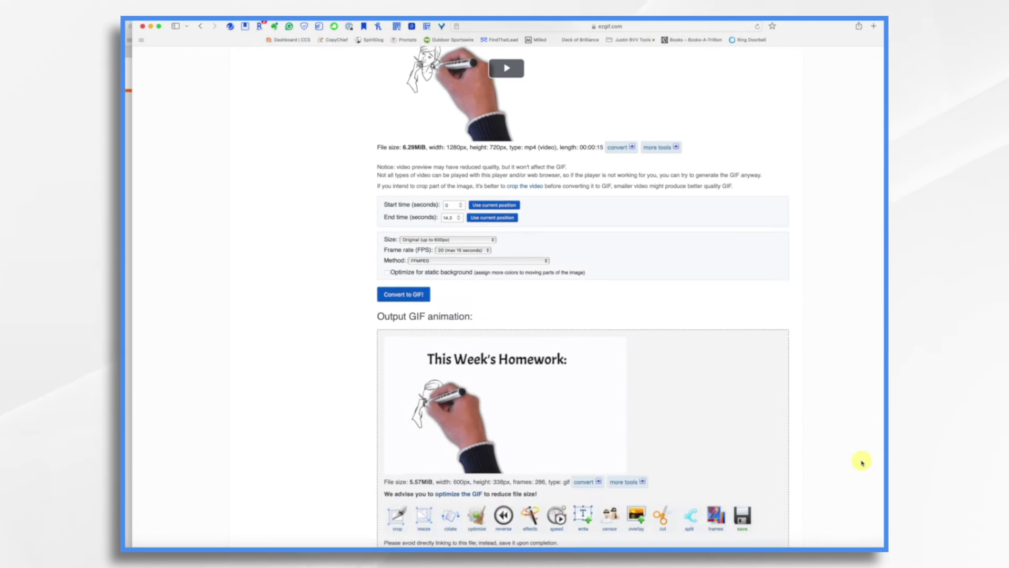
pyautogui.scroll(-2, 578, 361)
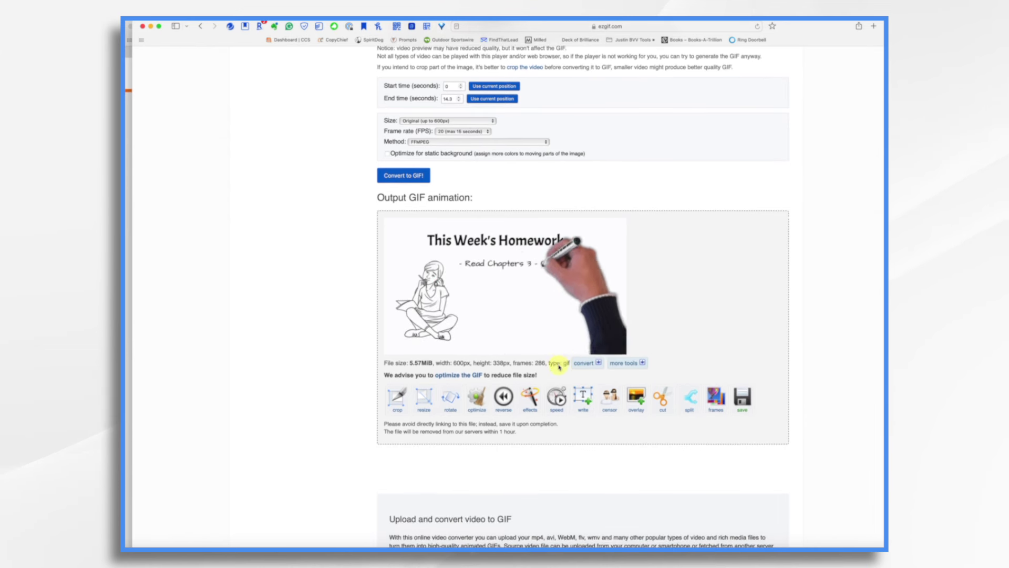
pyautogui.click(741, 399)
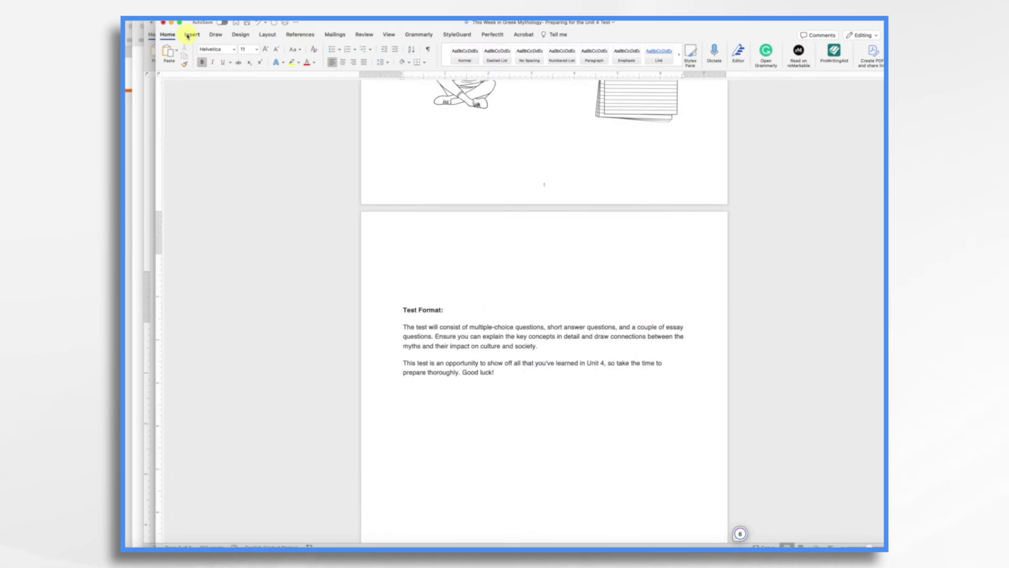
# - Insert the ezgif GIF from Downloads above the Test Format section and deselect it
pyautogui.click(192, 35)
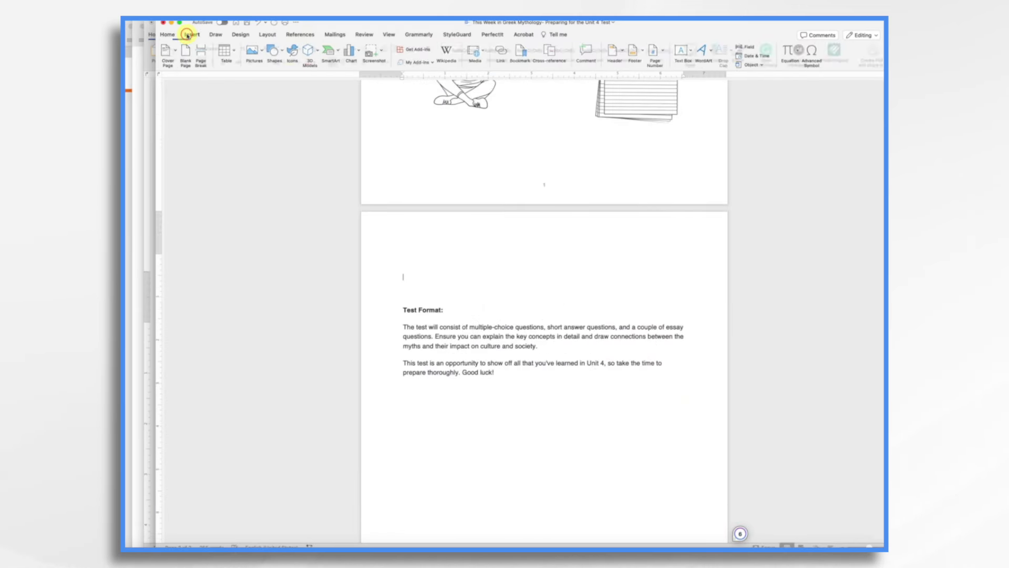
pyautogui.click(760, 64)
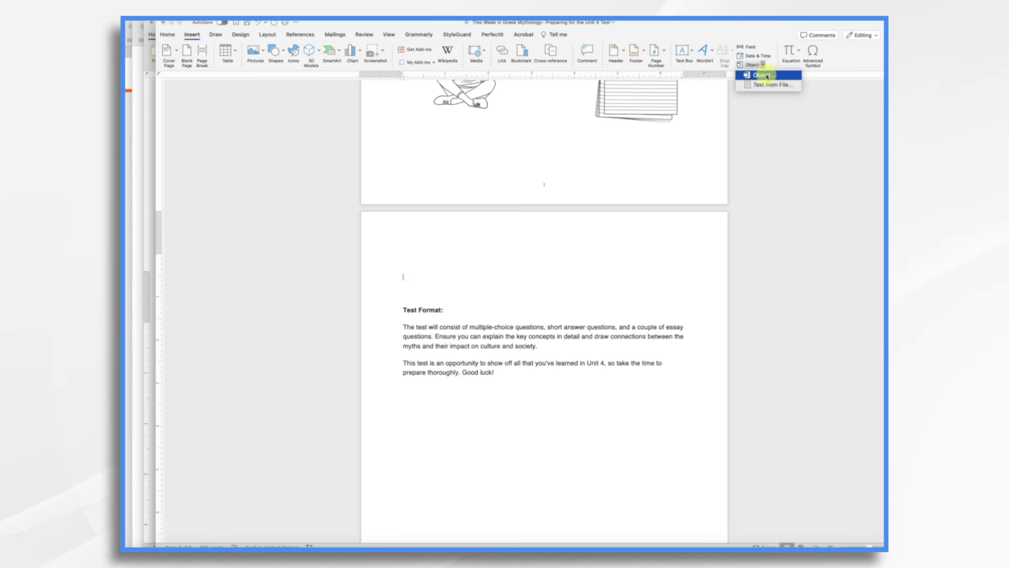
pyautogui.click(766, 75)
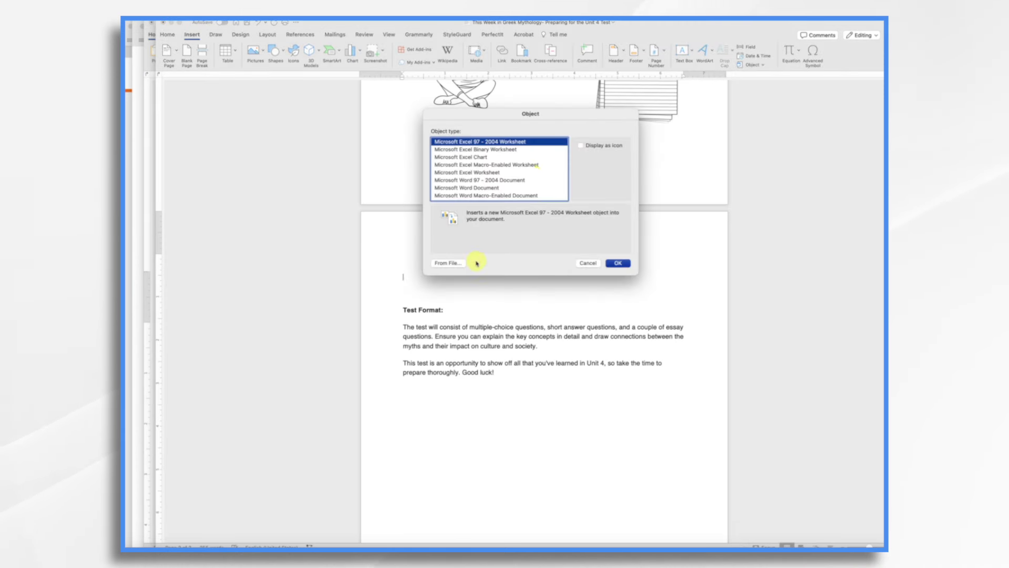
pyautogui.click(454, 266)
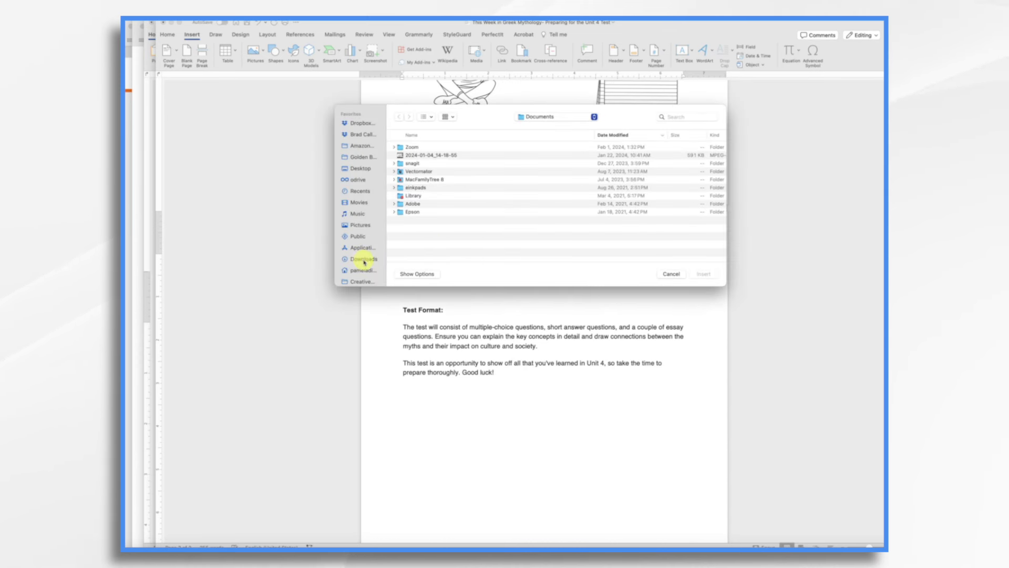
pyautogui.click(363, 260)
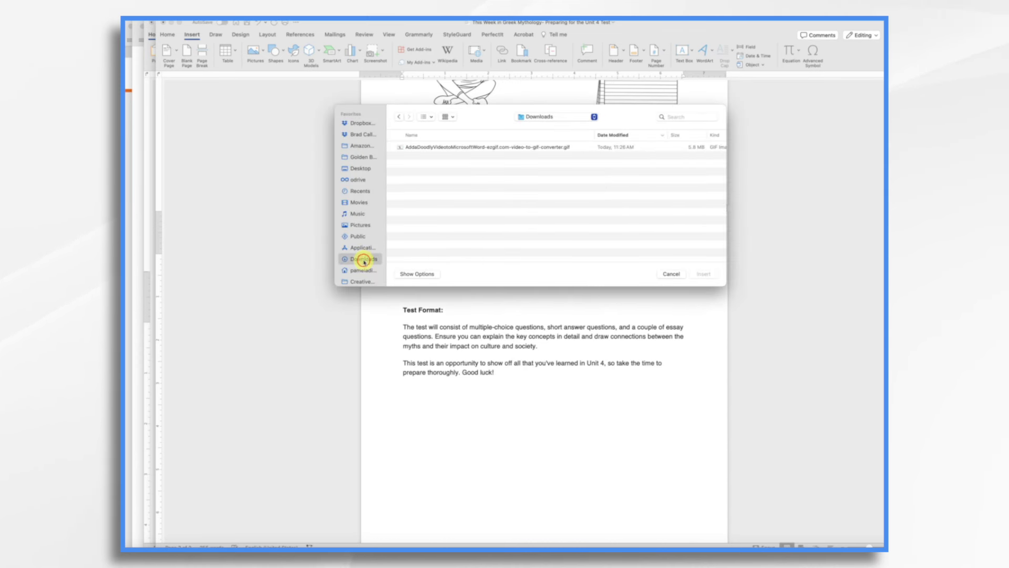
pyautogui.click(467, 146)
pyautogui.click(706, 274)
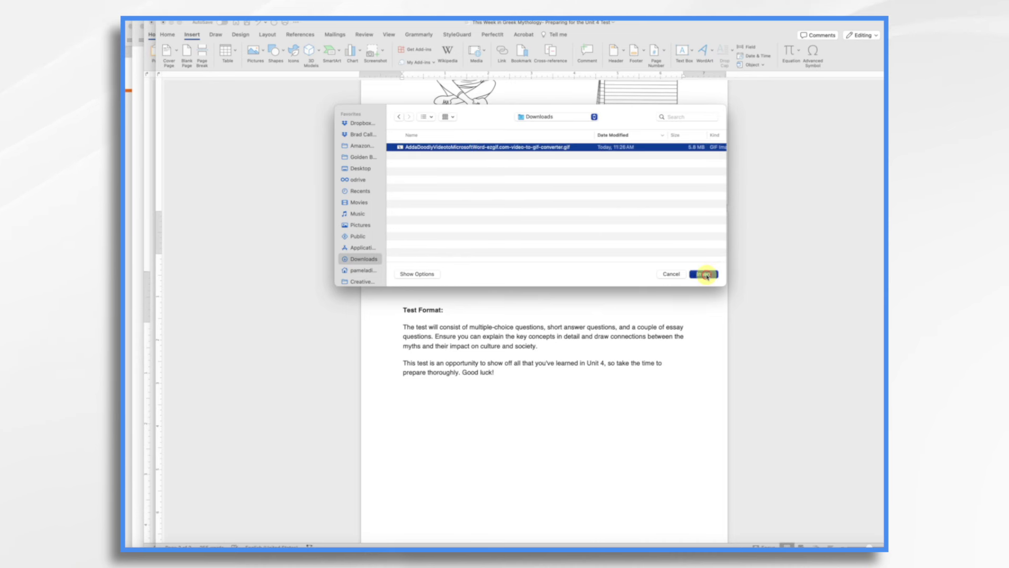
pyautogui.click(706, 274)
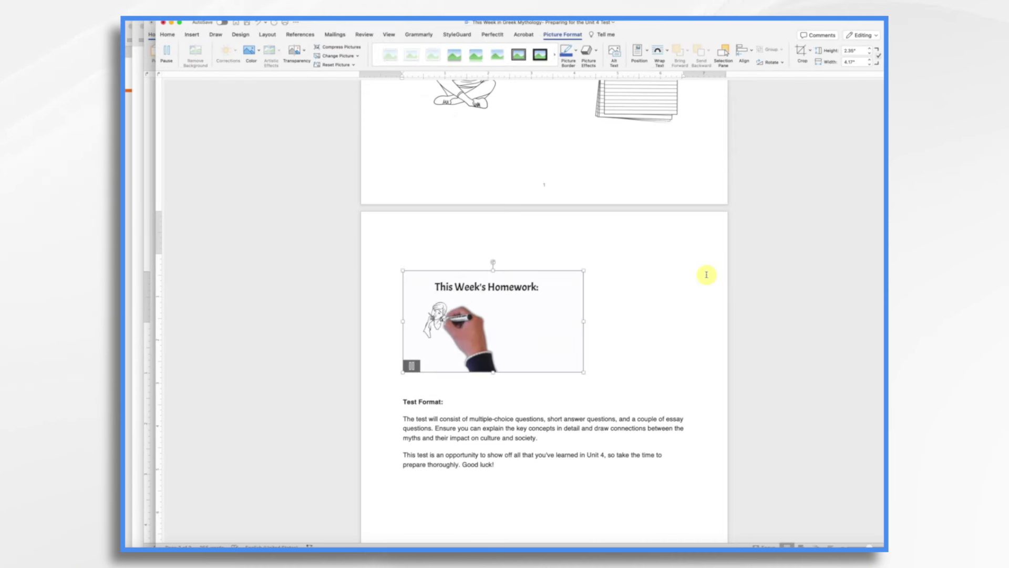
pyautogui.click(507, 392)
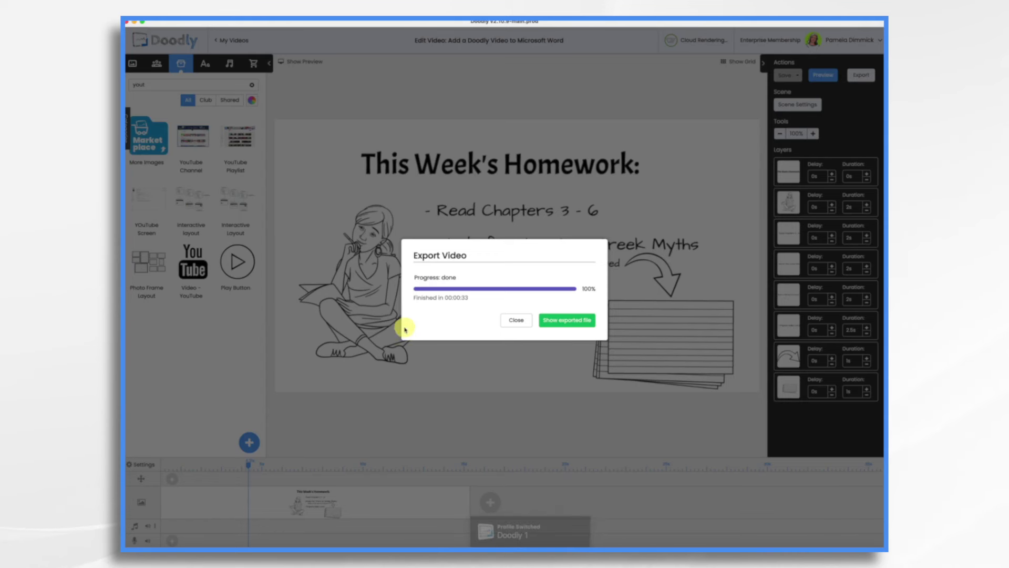
# - Close the finished export report, check the title and index card, and turn on the preview player
pyautogui.click(515, 321)
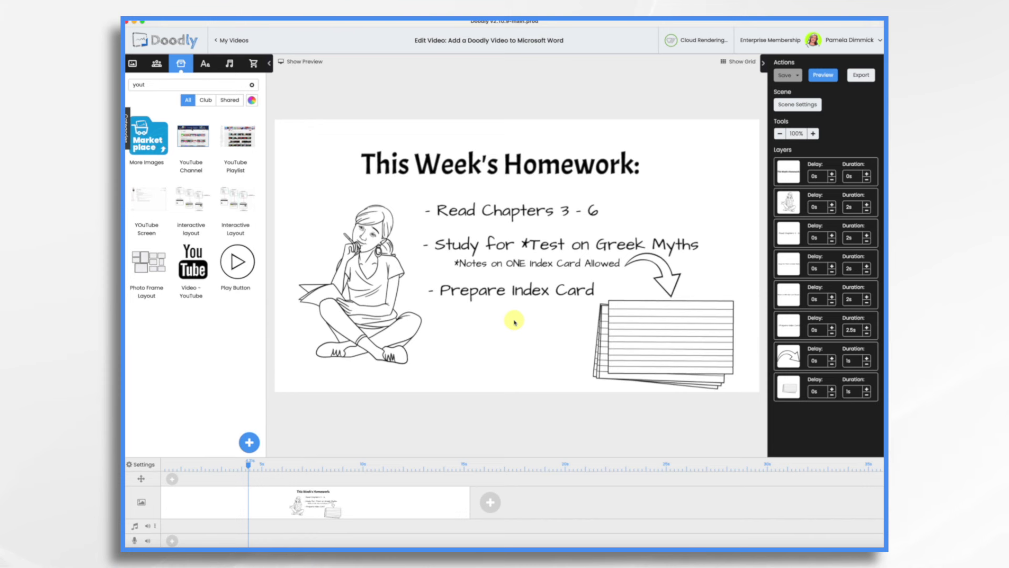
pyautogui.click(646, 321)
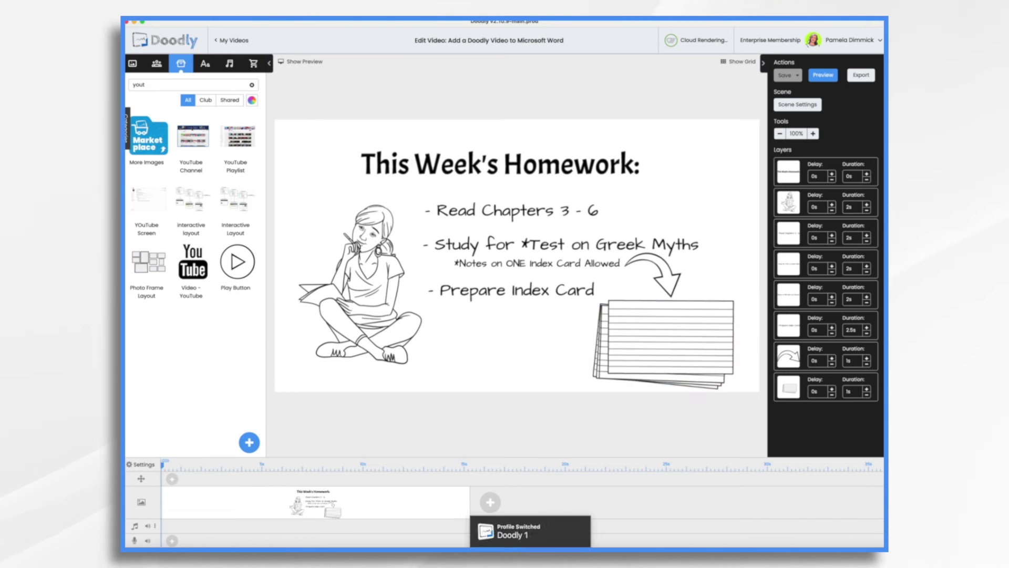
pyautogui.click(444, 180)
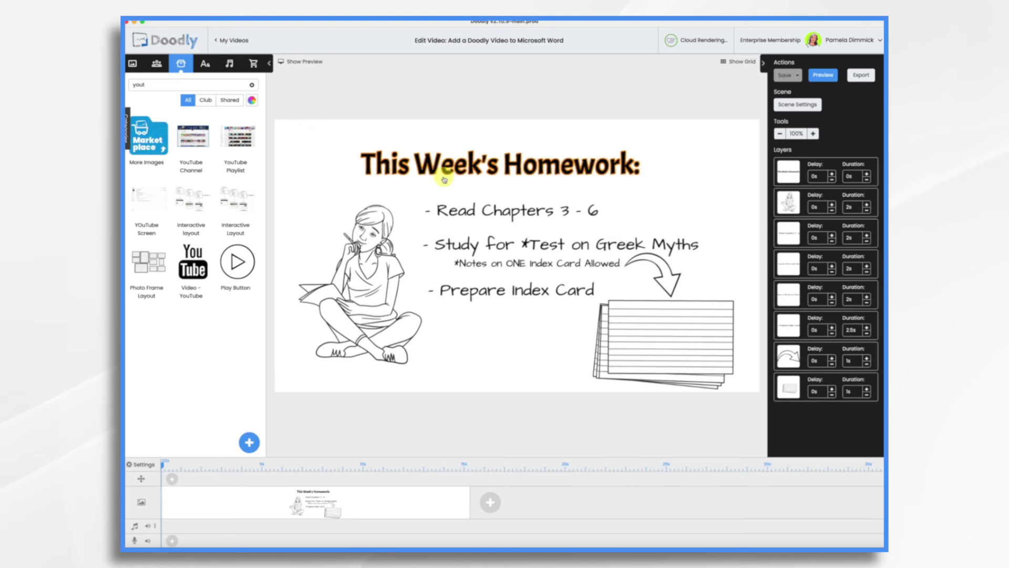
pyautogui.click(678, 385)
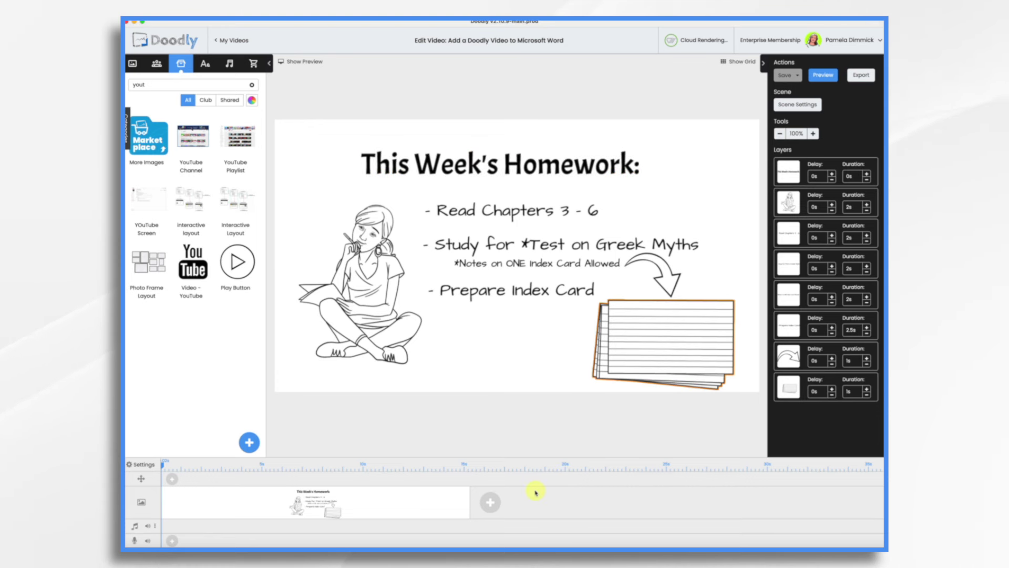
pyautogui.click(519, 305)
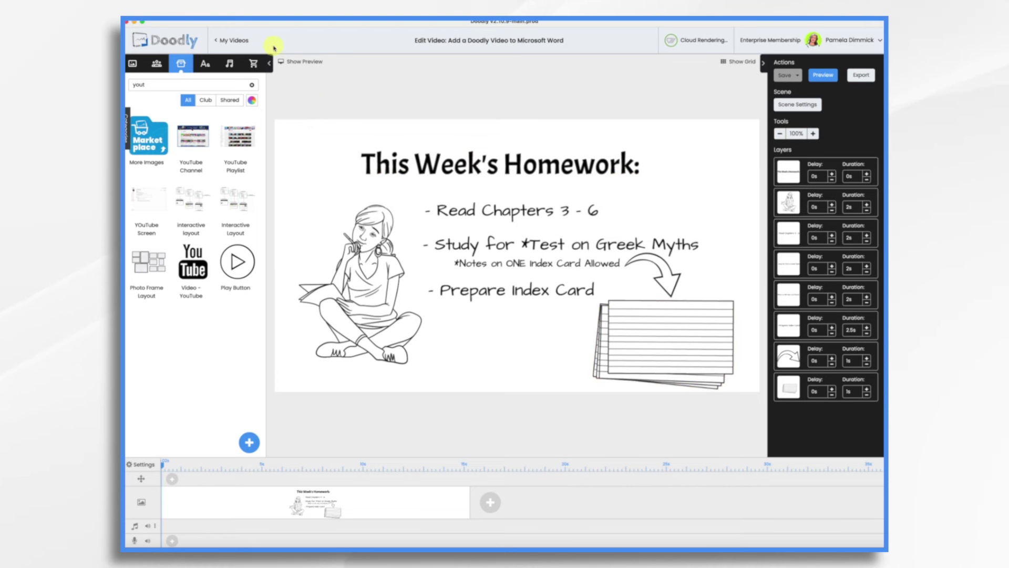
pyautogui.click(314, 63)
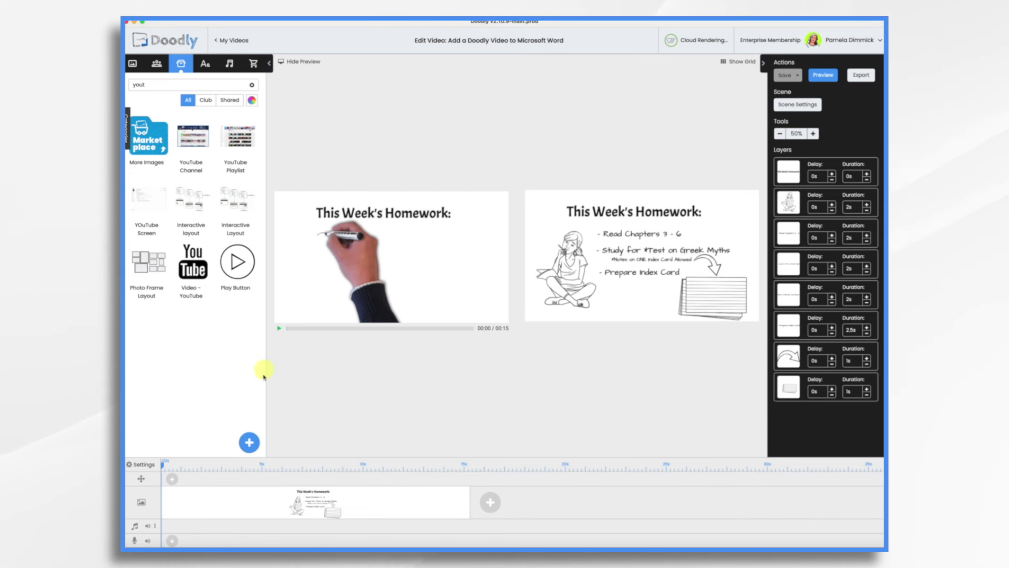
# - Add a blank scene at the start of the timeline and place a Play Button graphic on it
pyautogui.click(492, 506)
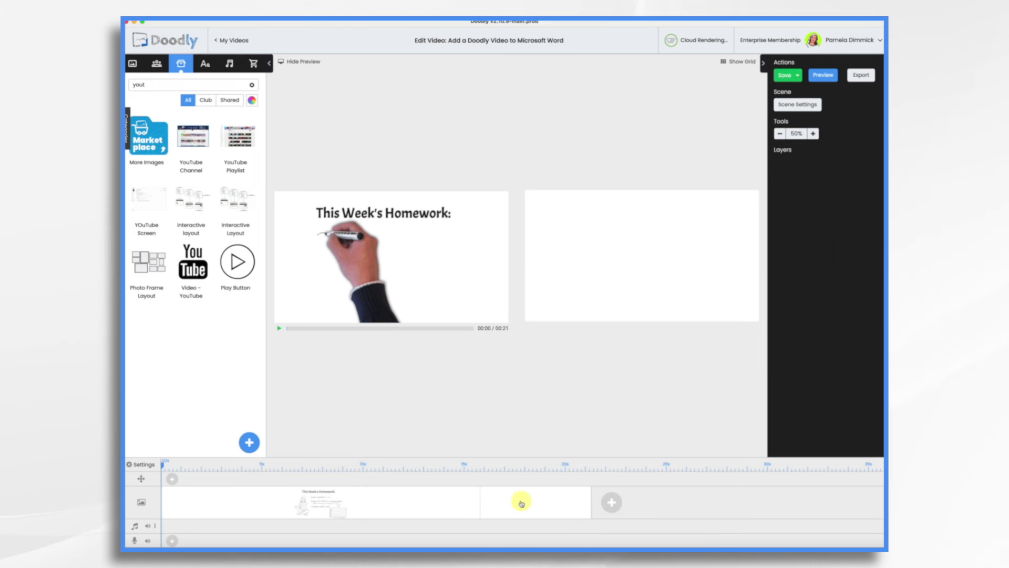
pyautogui.moveTo(521, 502); pyautogui.dragTo(205, 498)
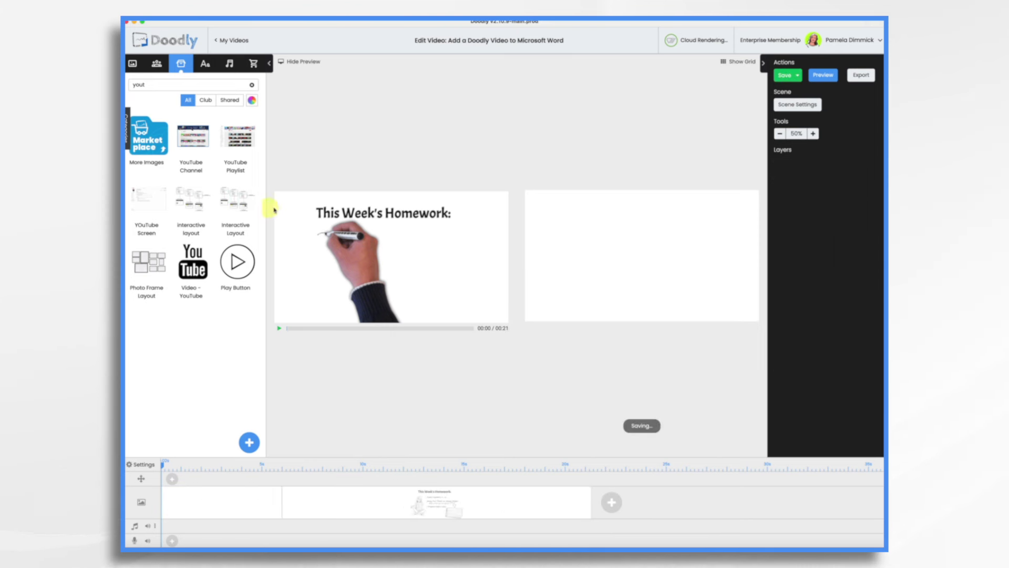
pyautogui.moveTo(235, 267); pyautogui.dragTo(628, 261)
pyautogui.click(642, 261)
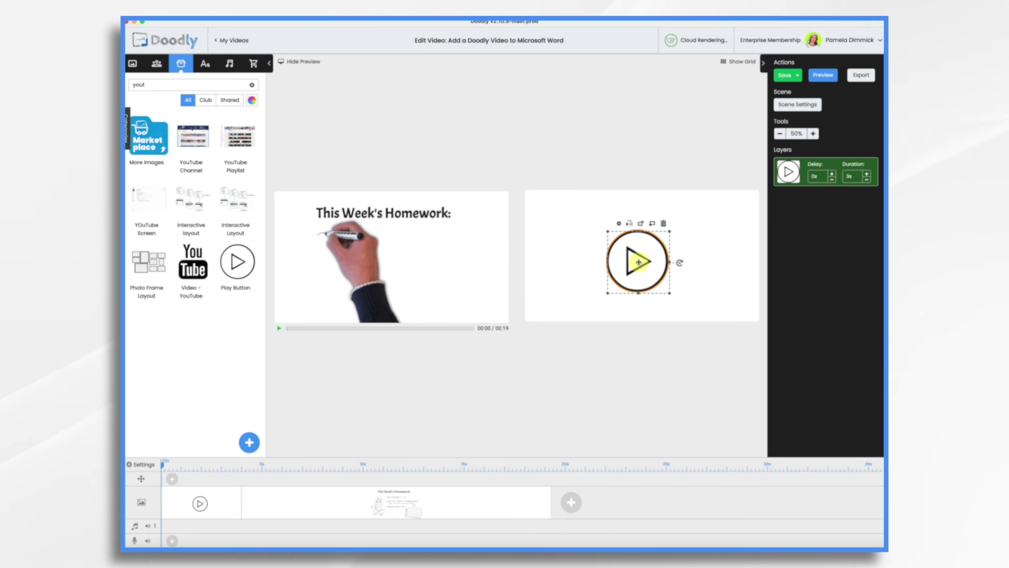
# - Add Architects Daughter text reading 'Double Click The Play Button Below' to the opening scene
pyautogui.click(205, 63)
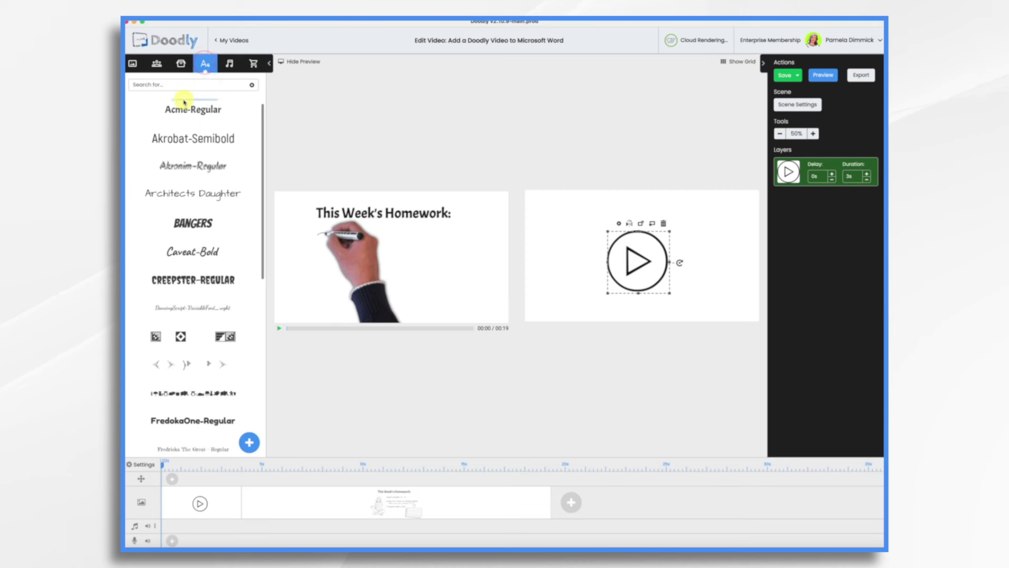
pyautogui.moveTo(202, 193); pyautogui.dragTo(639, 209)
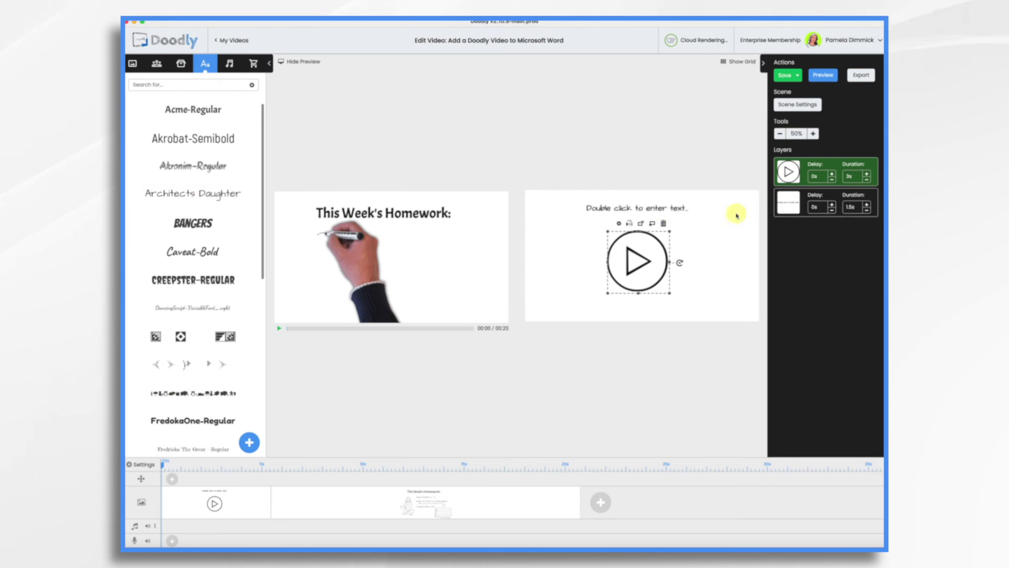
pyautogui.click(650, 209)
pyautogui.doubleClick(657, 209)
pyautogui.write('Double Click The')
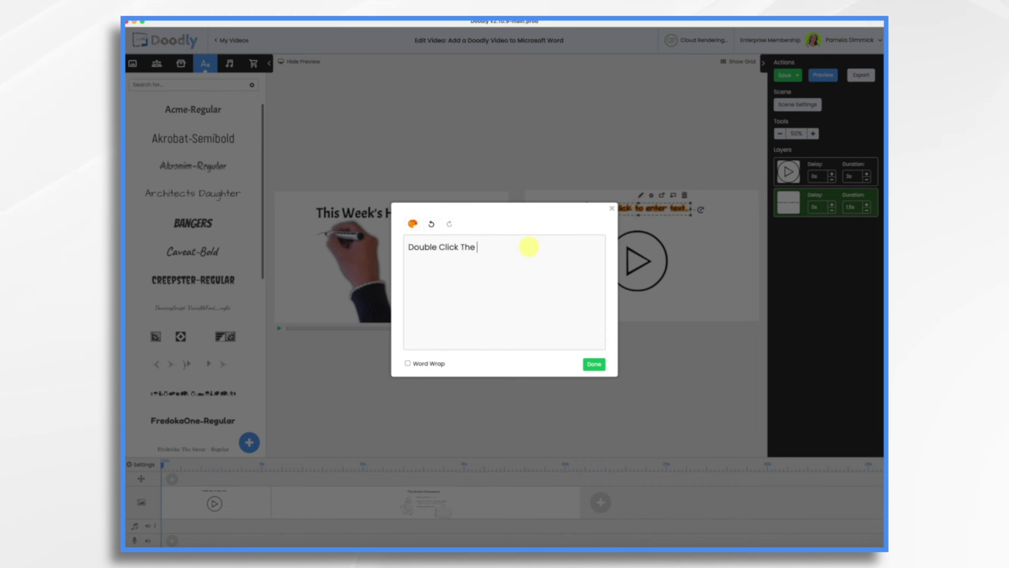
pyautogui.write(' Play Button Below')
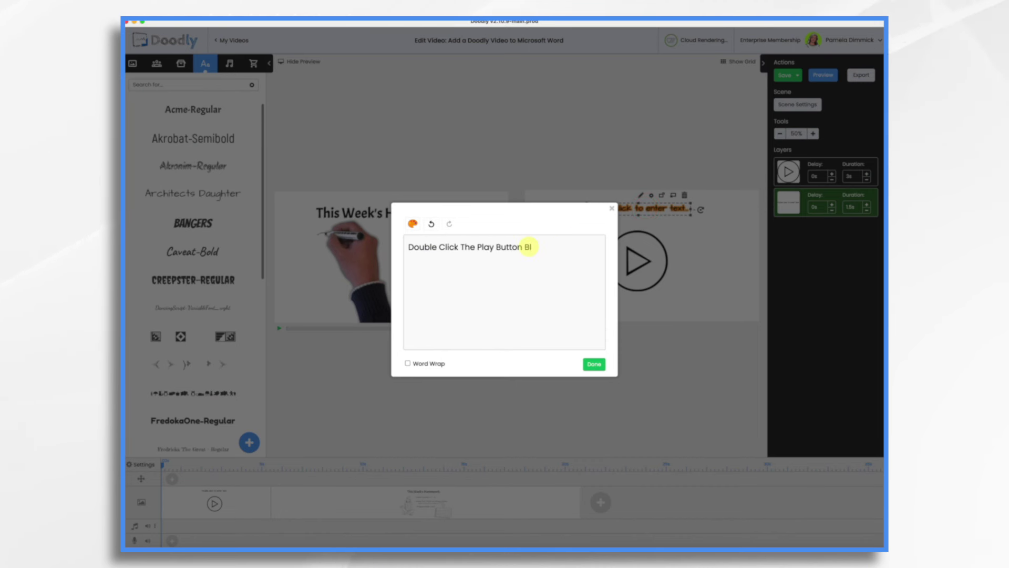
pyautogui.click(594, 364)
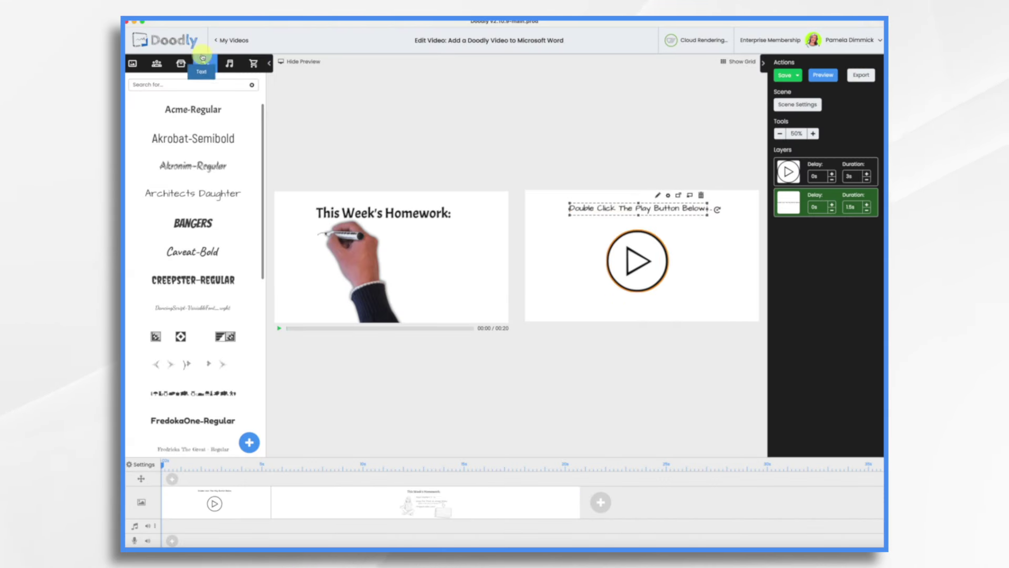
pyautogui.click(182, 64)
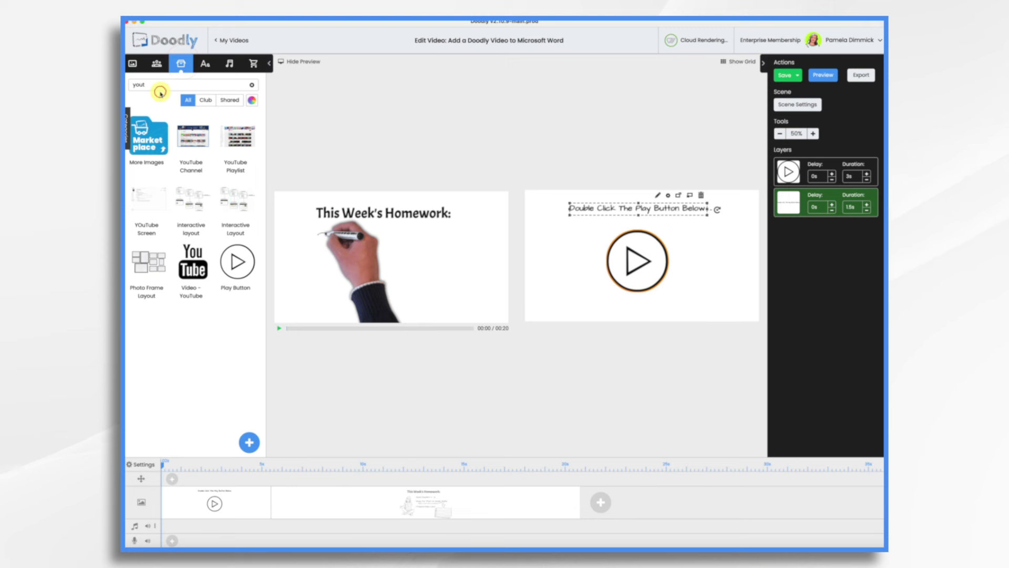
# - Search props for 'greek', add the Greek Circle as a separate image, and centre it over the play button
pyautogui.press('BackSpace')
pyautogui.write('gree')
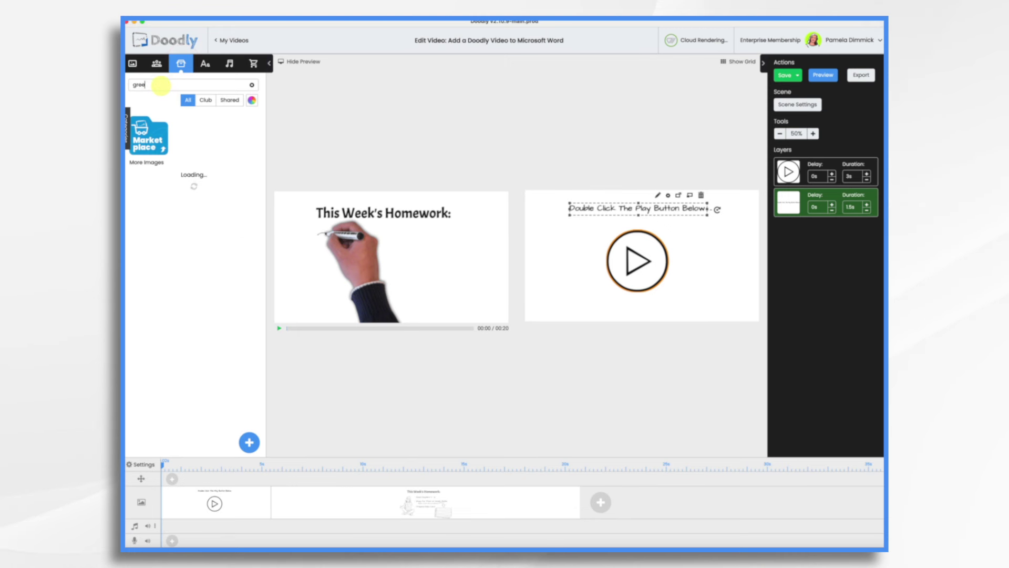
pyautogui.write('j')
pyautogui.press('BackSpace')
pyautogui.write('k')
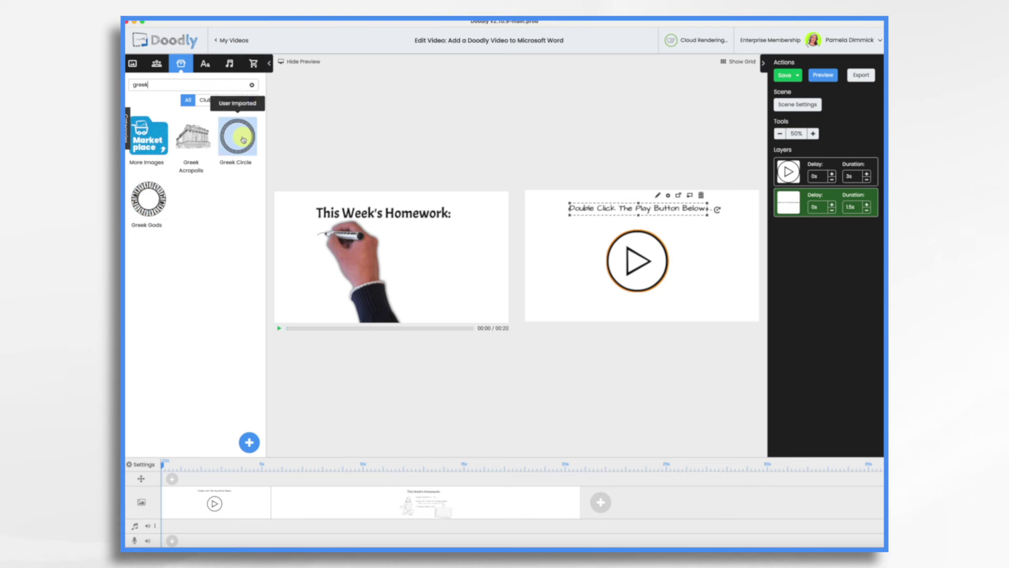
pyautogui.moveTo(243, 139); pyautogui.dragTo(638, 255)
pyautogui.click(470, 298)
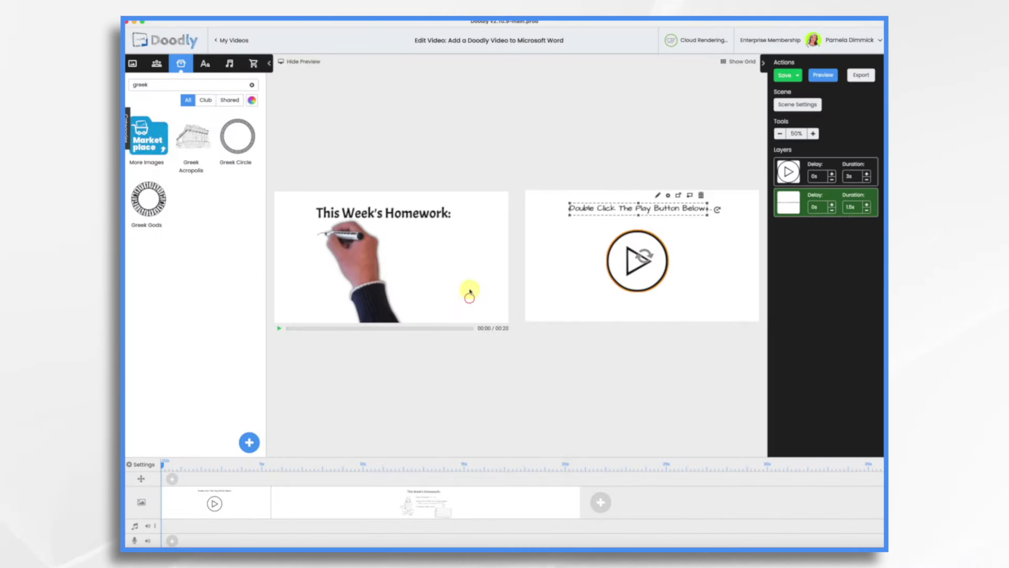
pyautogui.click(297, 62)
pyautogui.moveTo(524, 170); pyautogui.dragTo(532, 195)
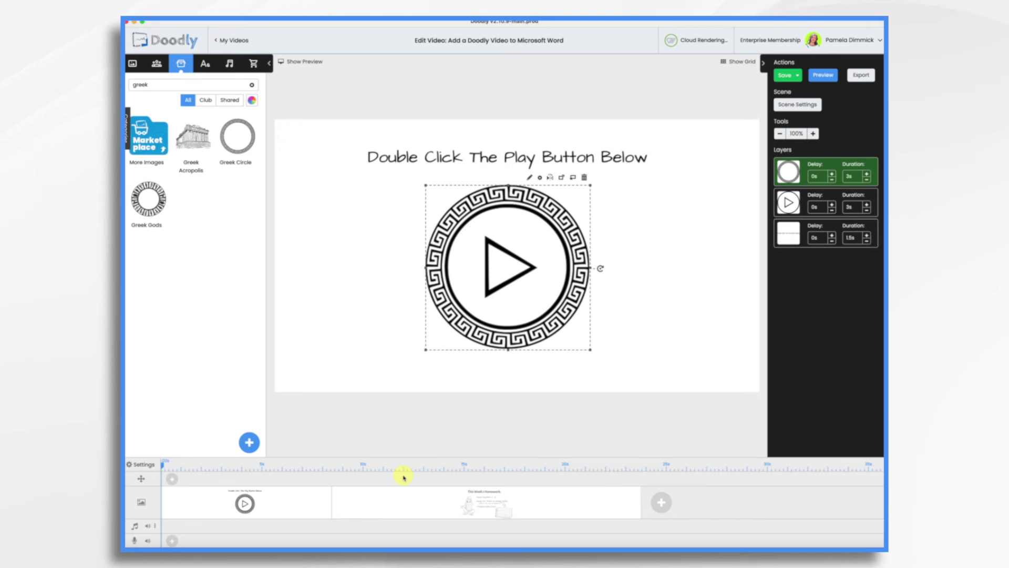
# - Reduce the Greek Circle, play-button and text layer durations to 0s
pyautogui.click(867, 179)
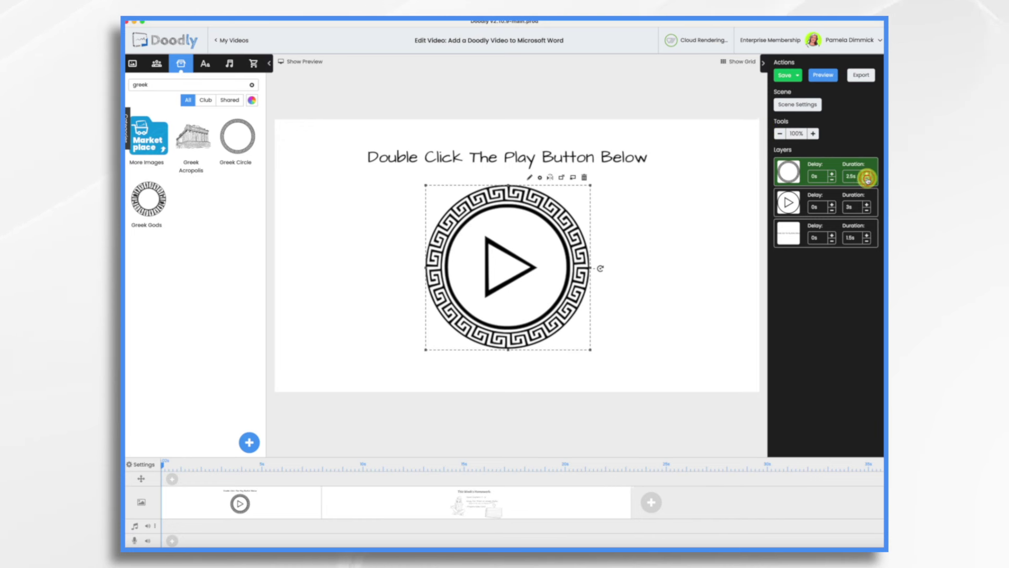
pyautogui.click(867, 179)
pyautogui.click(867, 179)
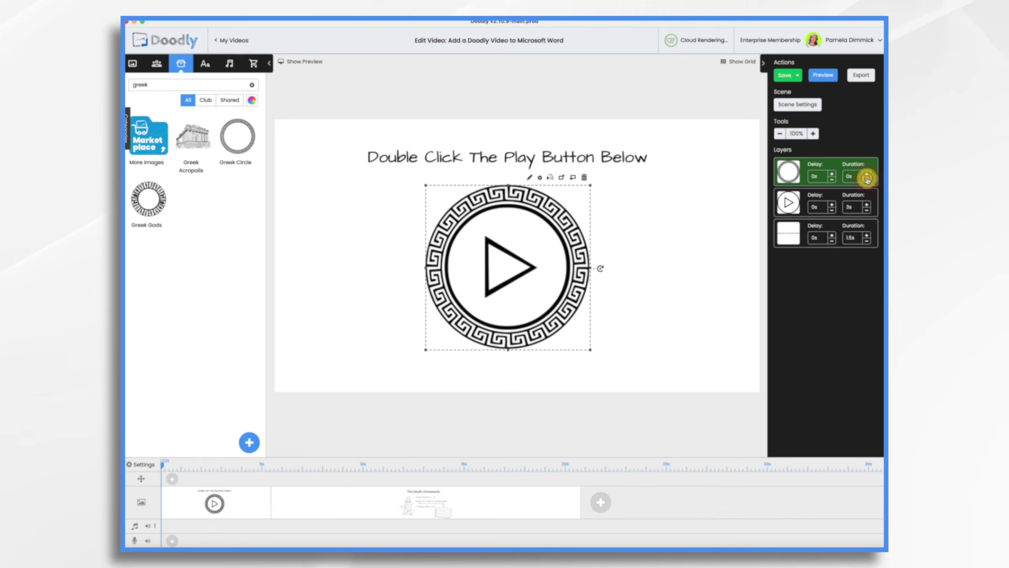
pyautogui.click(866, 209)
pyautogui.click(866, 209)
pyautogui.click(867, 210)
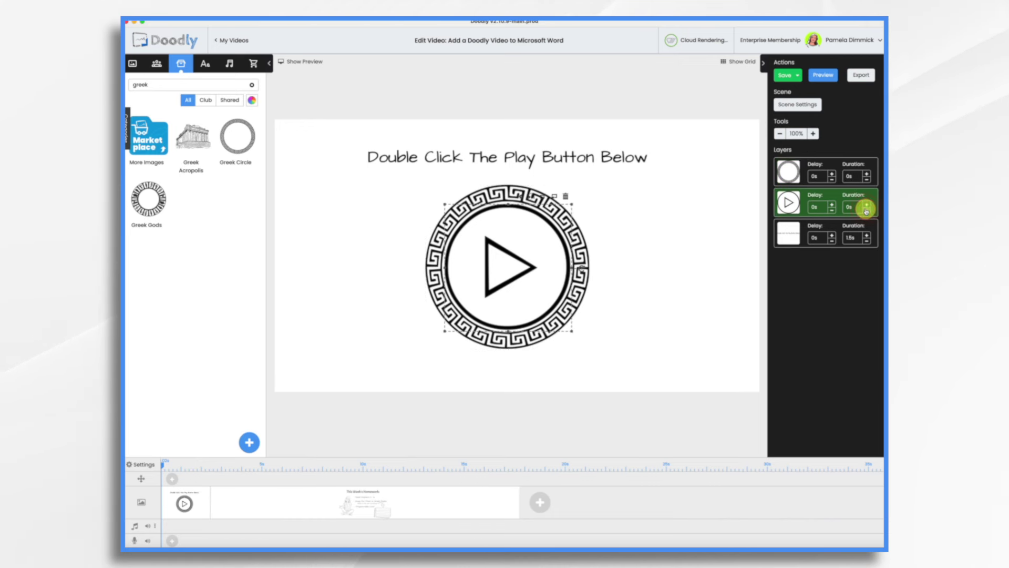
pyautogui.click(866, 240)
pyautogui.click(866, 240)
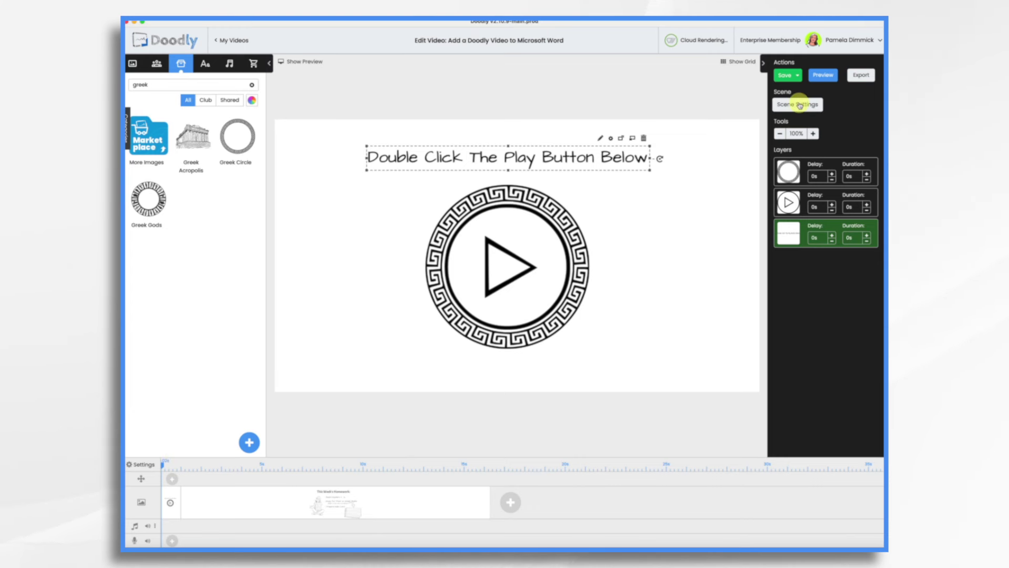
# - Set the scene transition to None, apply it, and preview the animation
pyautogui.click(800, 104)
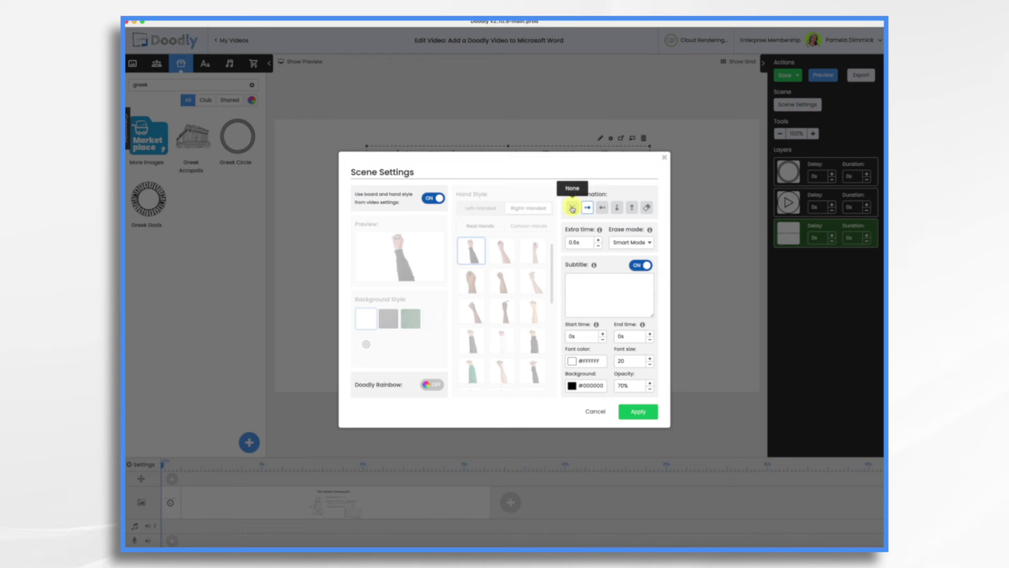
pyautogui.click(572, 207)
pyautogui.click(638, 412)
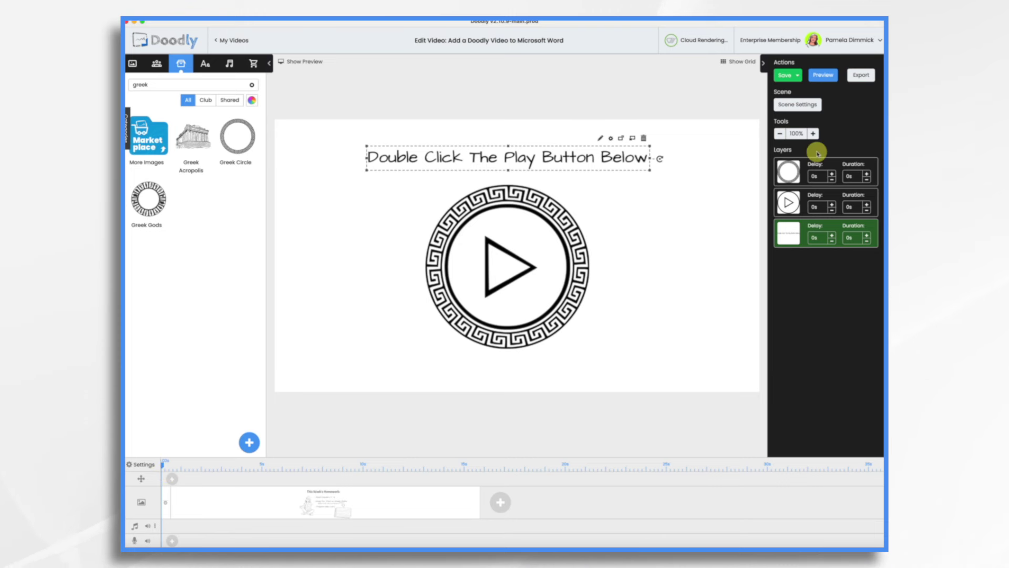
pyautogui.click(823, 75)
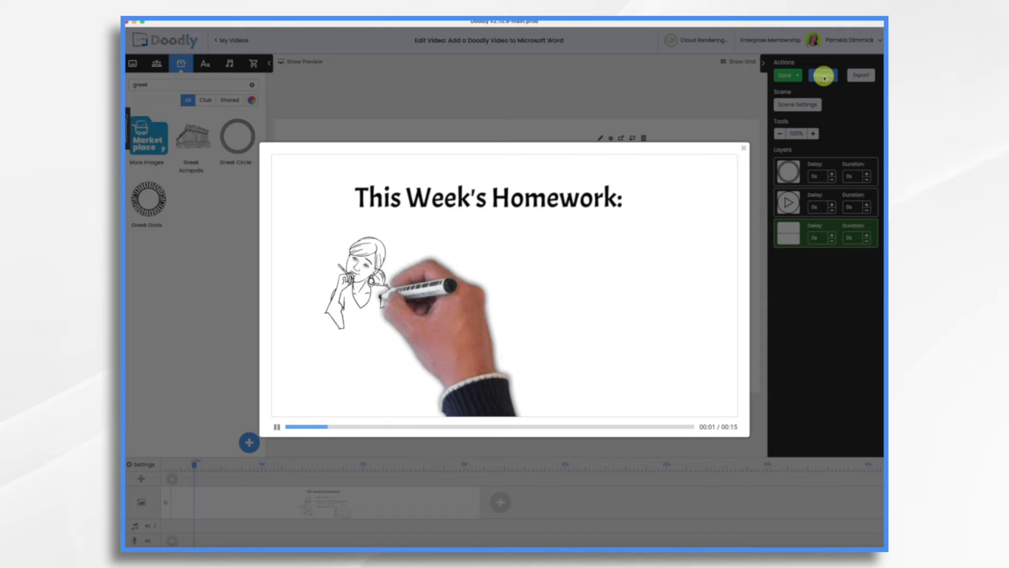
# - Widen the heading text across the canvas and export a 720p MP4, replacing the old video file
pyautogui.click(744, 148)
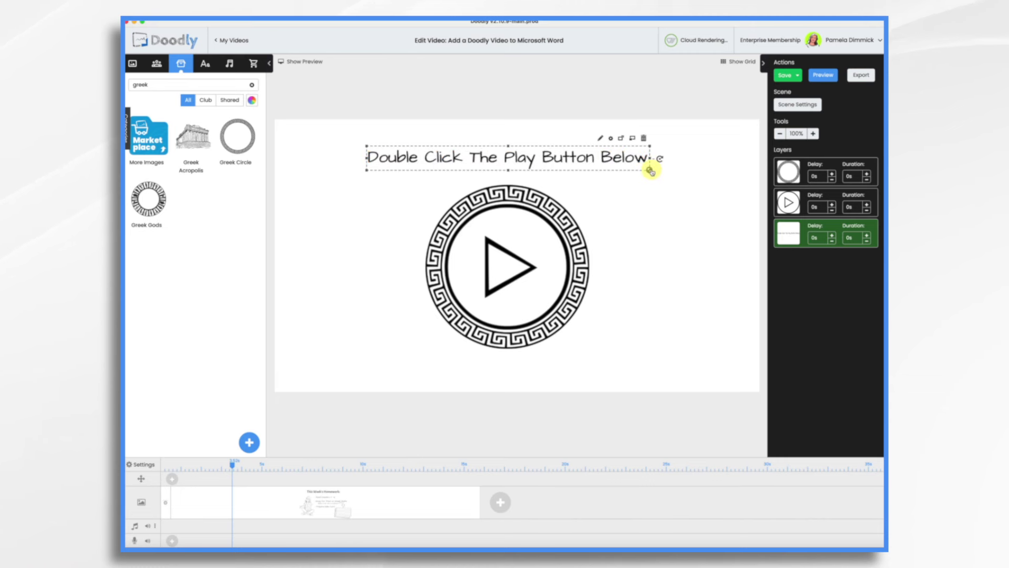
pyautogui.moveTo(651, 170); pyautogui.dragTo(701, 175)
pyautogui.click(862, 77)
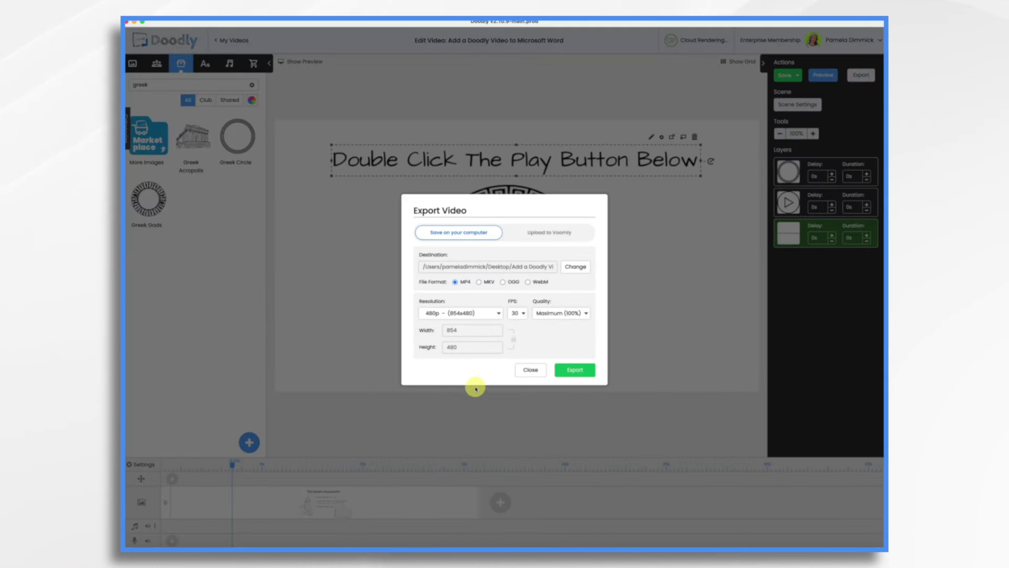
pyautogui.click(495, 313)
pyautogui.click(458, 320)
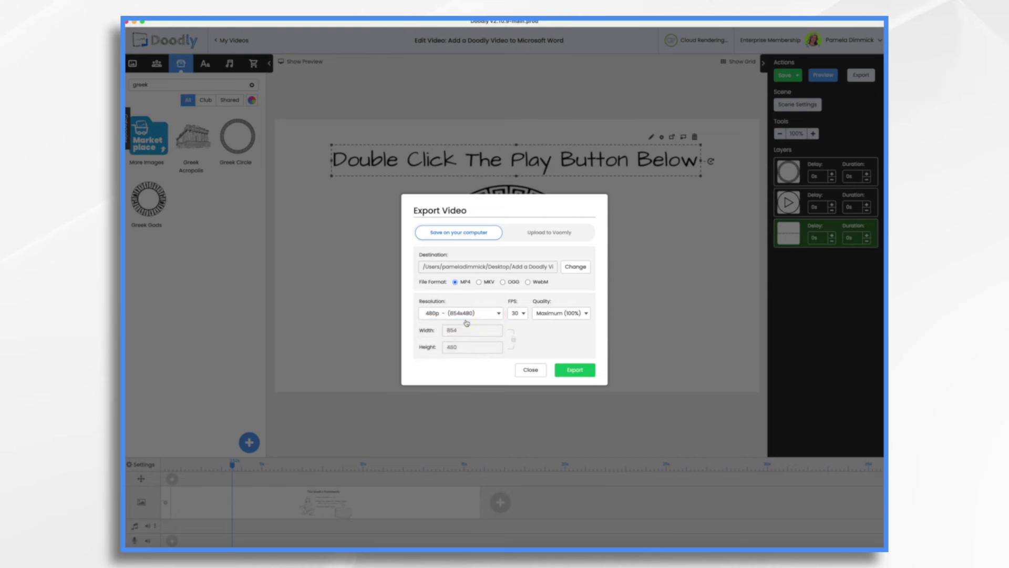
pyautogui.click(575, 370)
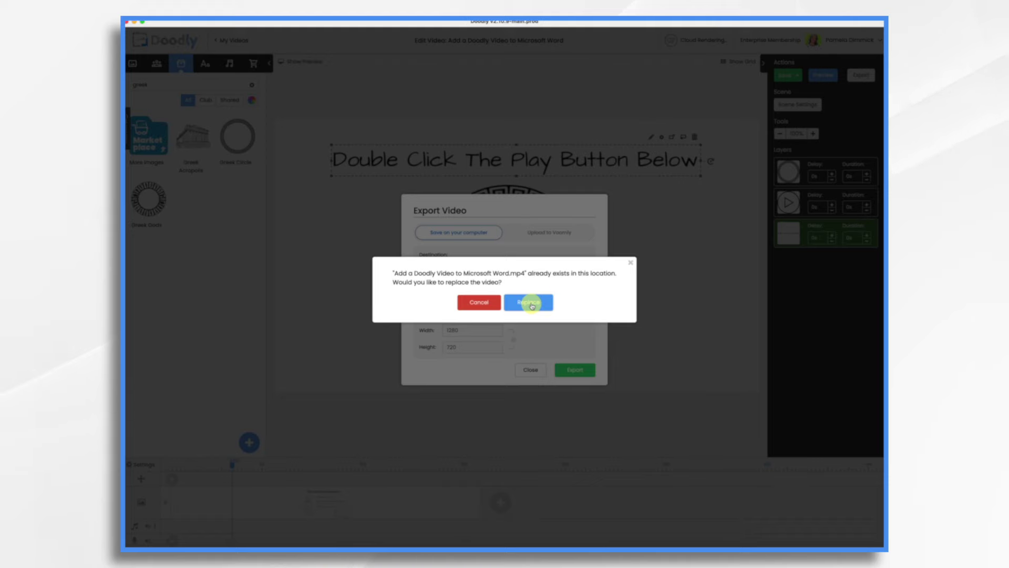
pyautogui.click(530, 301)
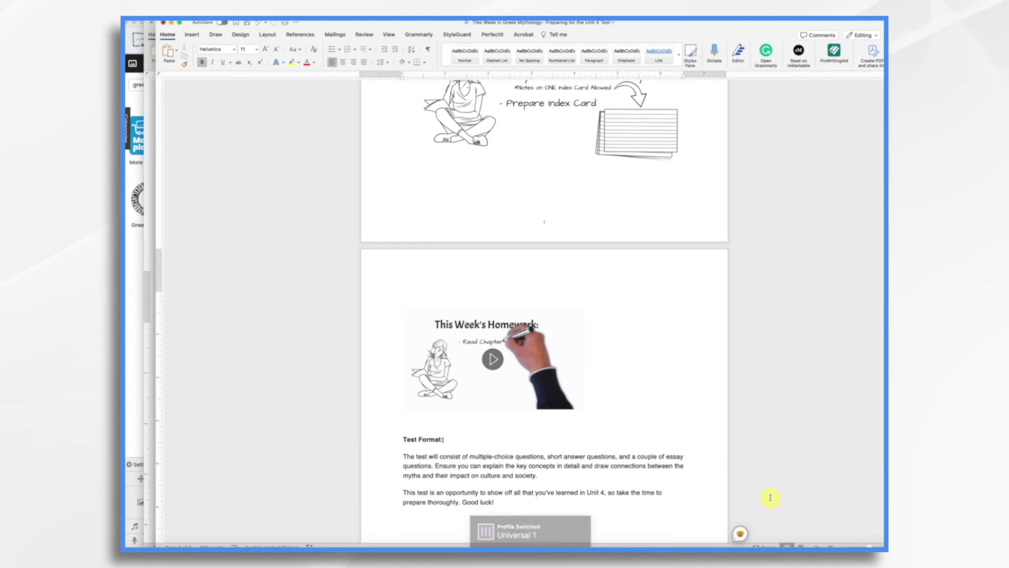
# - Insert the exported MP4 on a new line above 'Test Format:' and centre it on the page
pyautogui.click(402, 439)
pyautogui.press('Return')
pyautogui.press('Return')
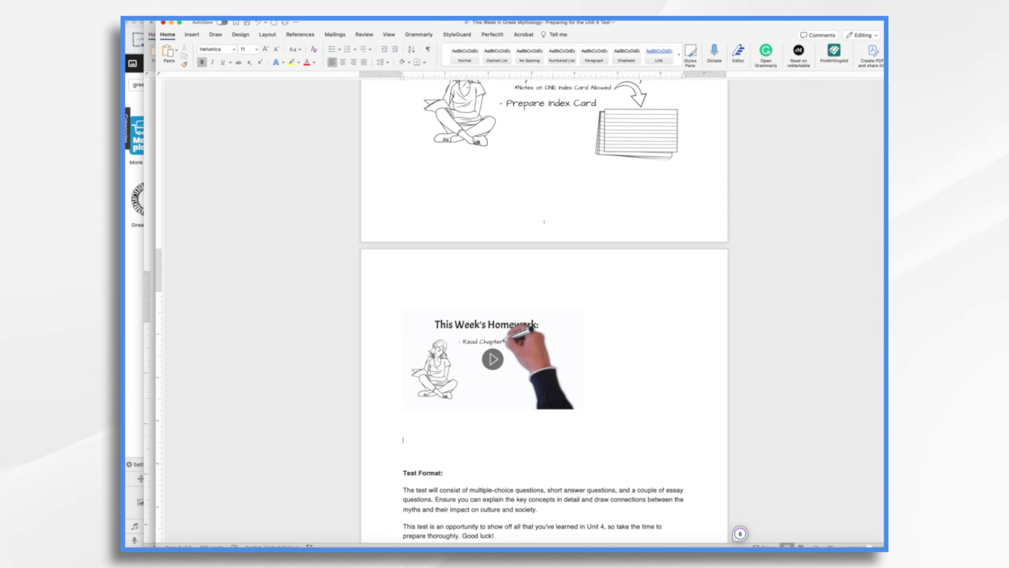
pyautogui.moveTo(889, 126)
pyautogui.mouseDown()
pyautogui.moveTo(862, 131)
pyautogui.moveTo(457, 462)
pyautogui.moveTo(456, 445)
pyautogui.mouseUp()
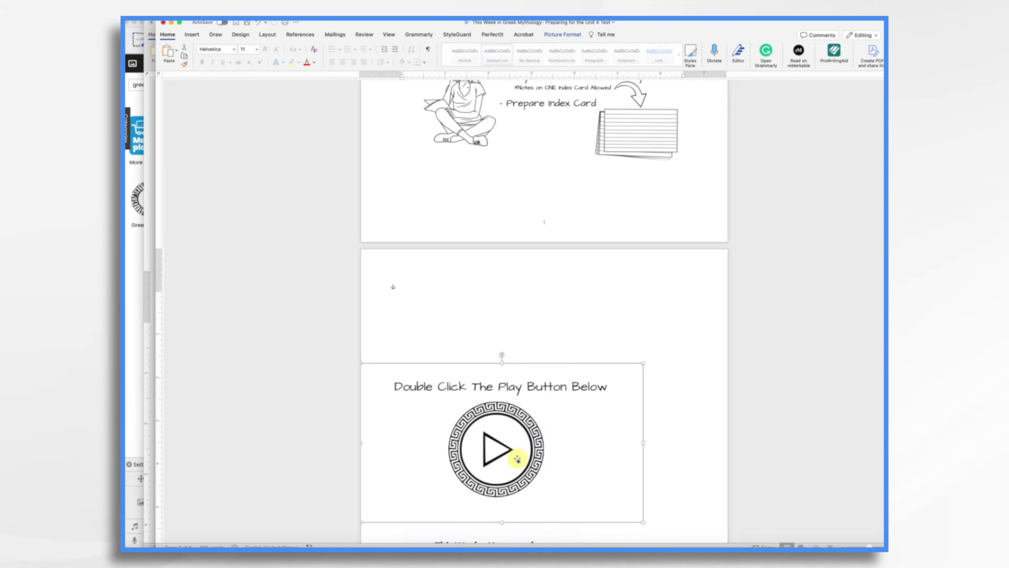
pyautogui.moveTo(517, 459); pyautogui.dragTo(573, 446)
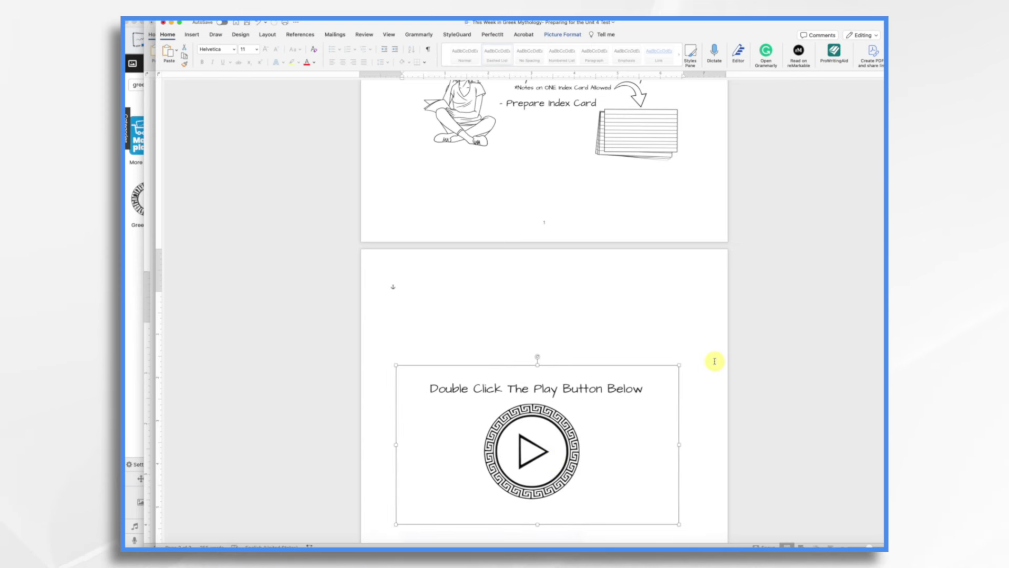
pyautogui.scroll(-5, 714, 361)
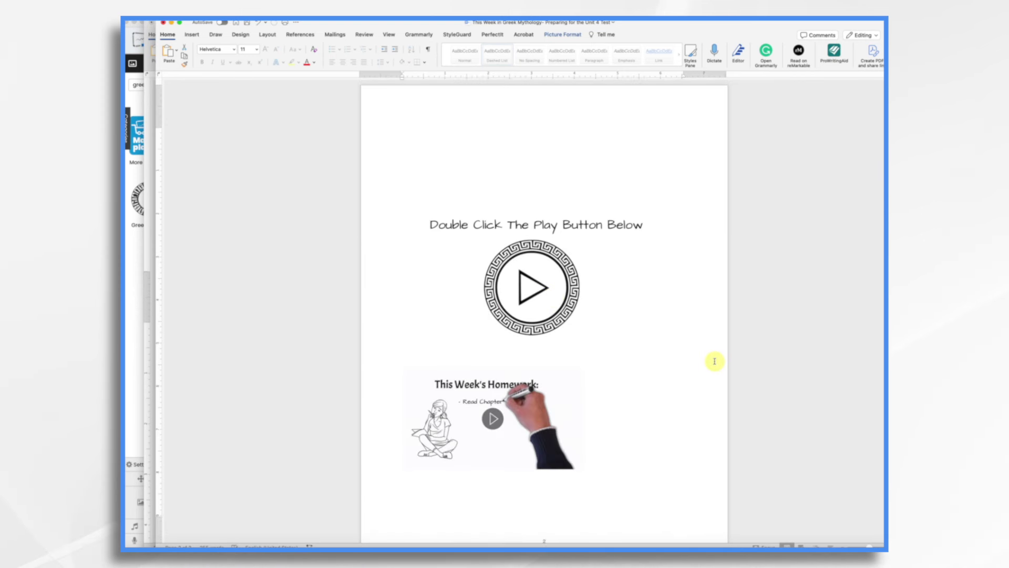
pyautogui.click(599, 392)
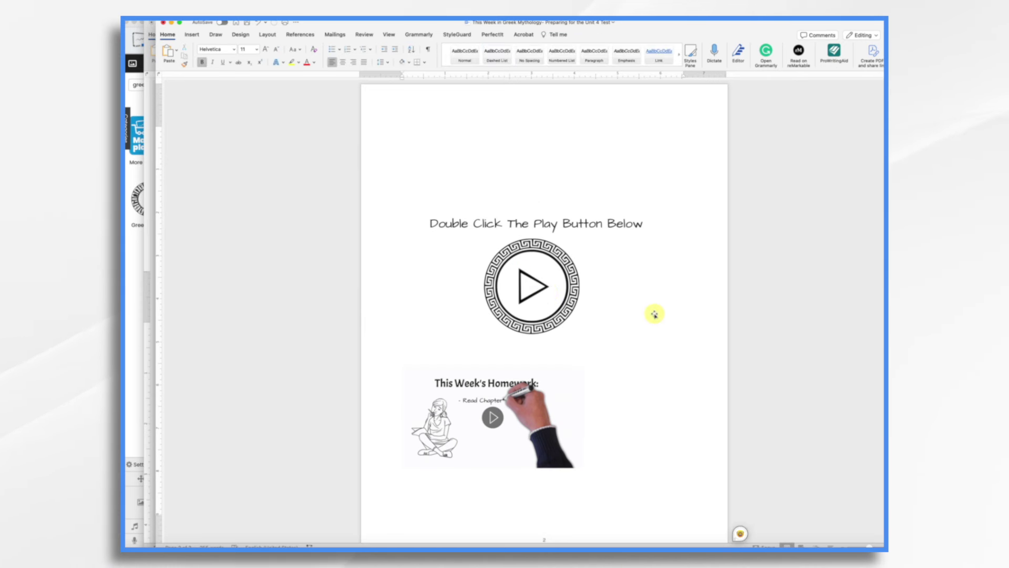
pyautogui.scroll(10, 655, 314)
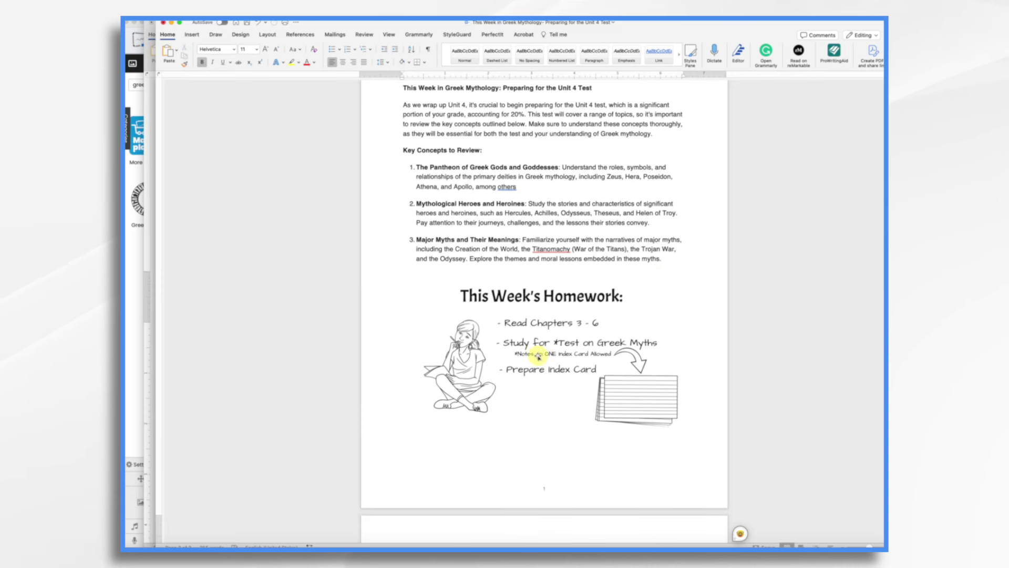
# - Test-play the embedded video below the myths list from its play-button cover
pyautogui.click(543, 356)
pyautogui.click(543, 356)
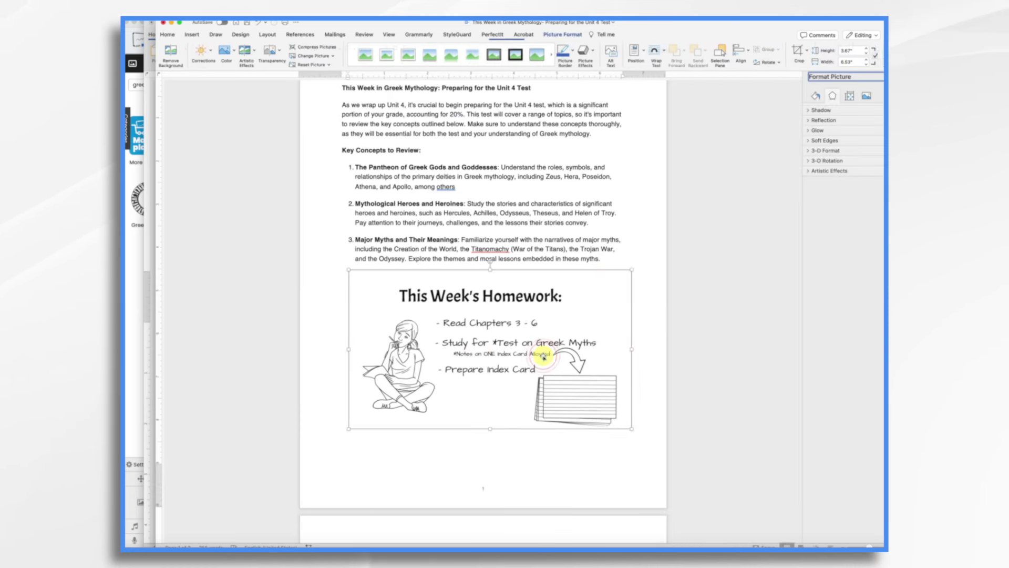
pyautogui.scroll(-3, 544, 356)
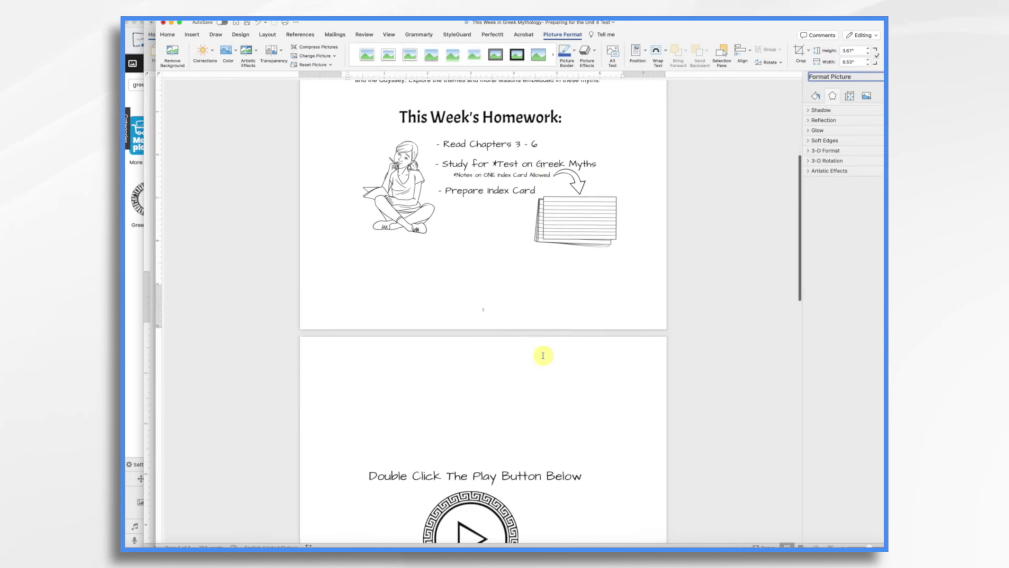
pyautogui.scroll(-5, 544, 355)
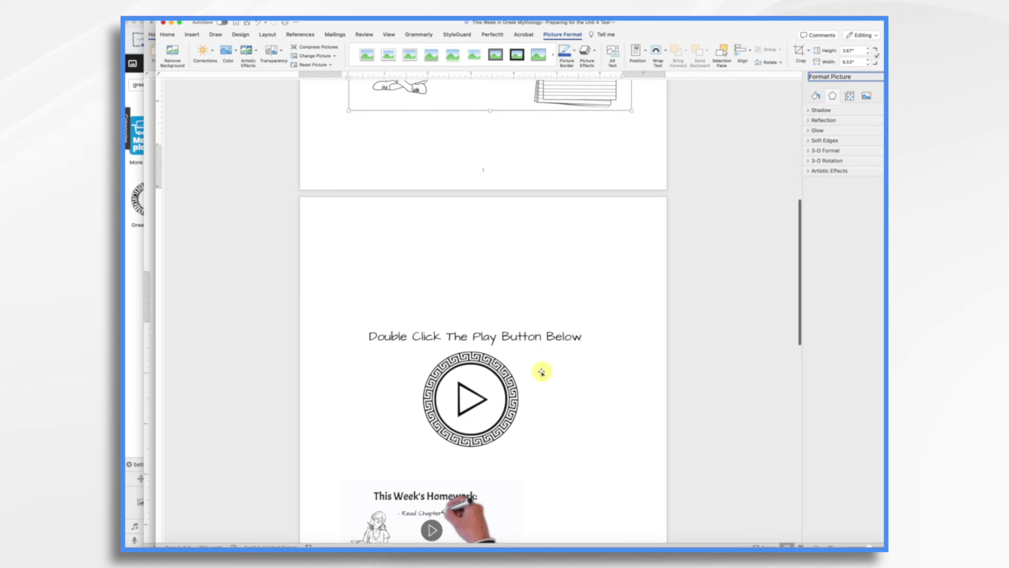
pyautogui.scroll(-3, 542, 372)
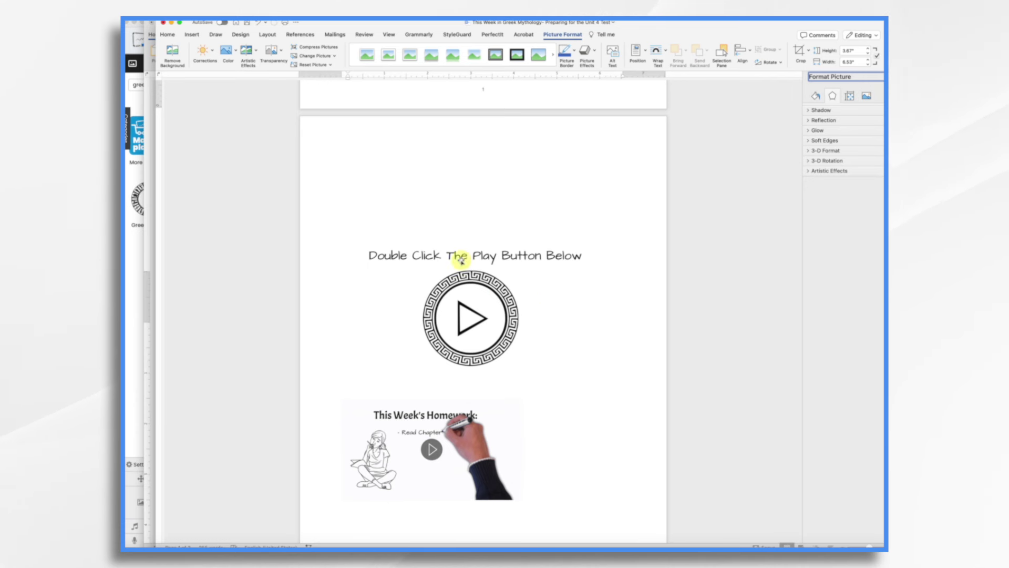
pyautogui.doubleClick(470, 316)
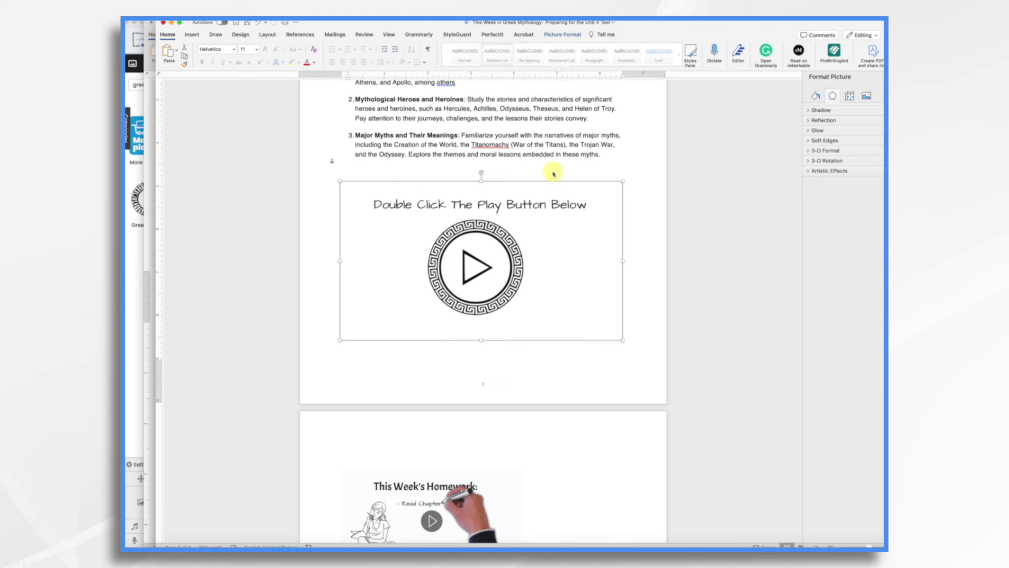
pyautogui.click(562, 35)
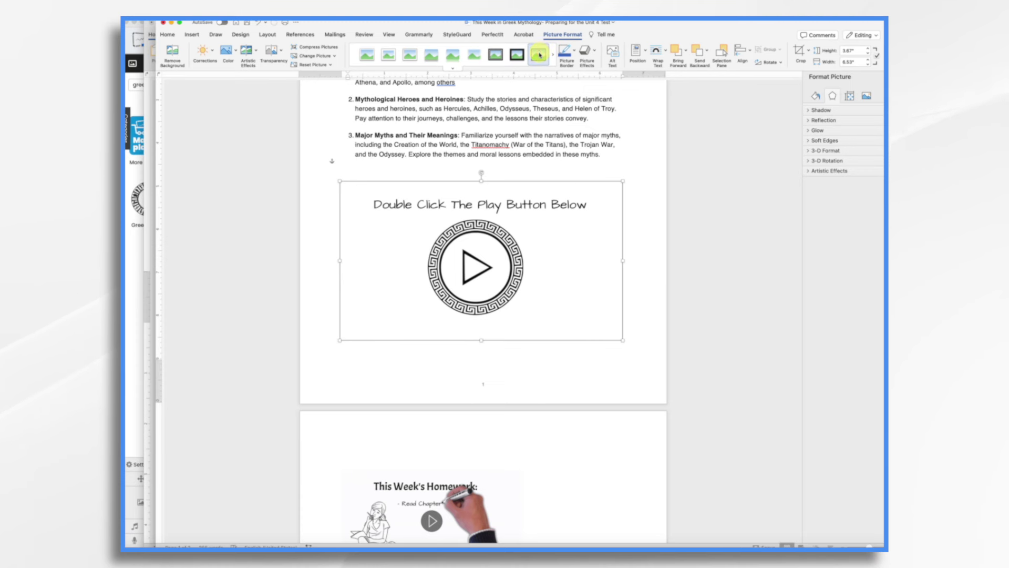
# - Apply the thick black picture style with drop shadow to the embedded video
pyautogui.click(540, 55)
pyautogui.click(593, 378)
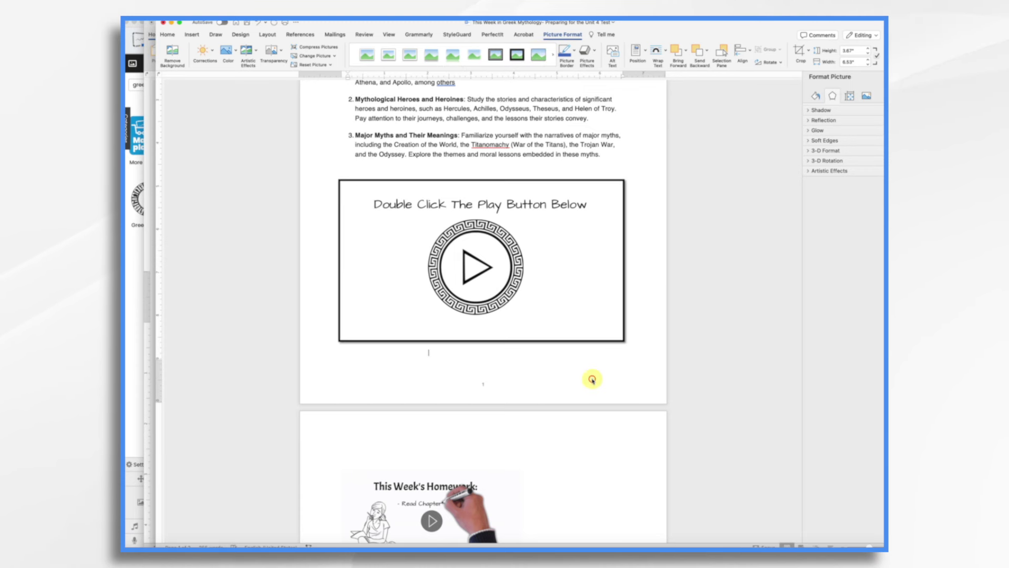